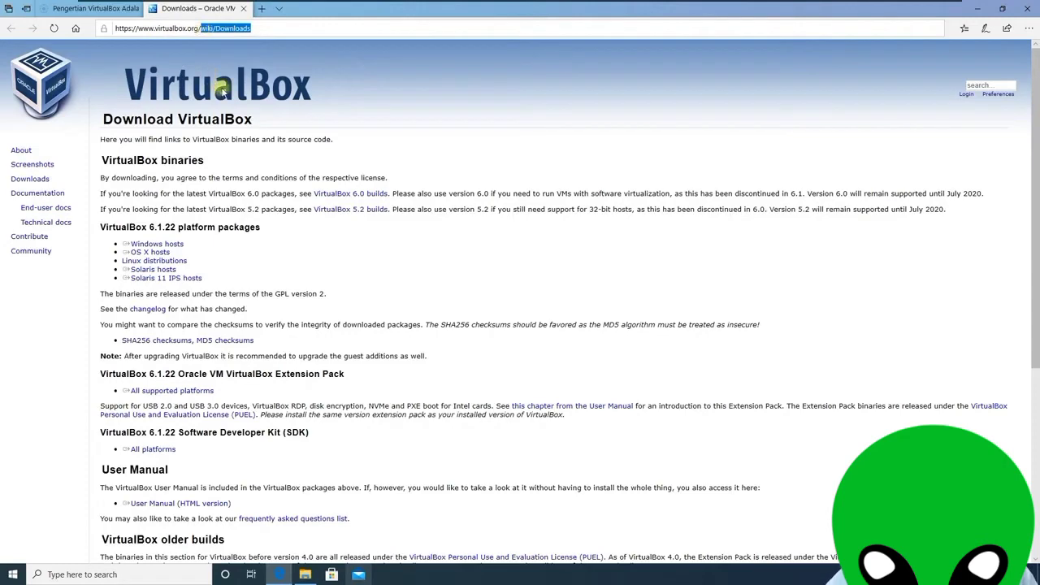
Go to the virtualbox.org home page and download the VirtualBox 6.1.22 installer for Windows hosts, saving the file.
key("BackSpace")
key("Return")
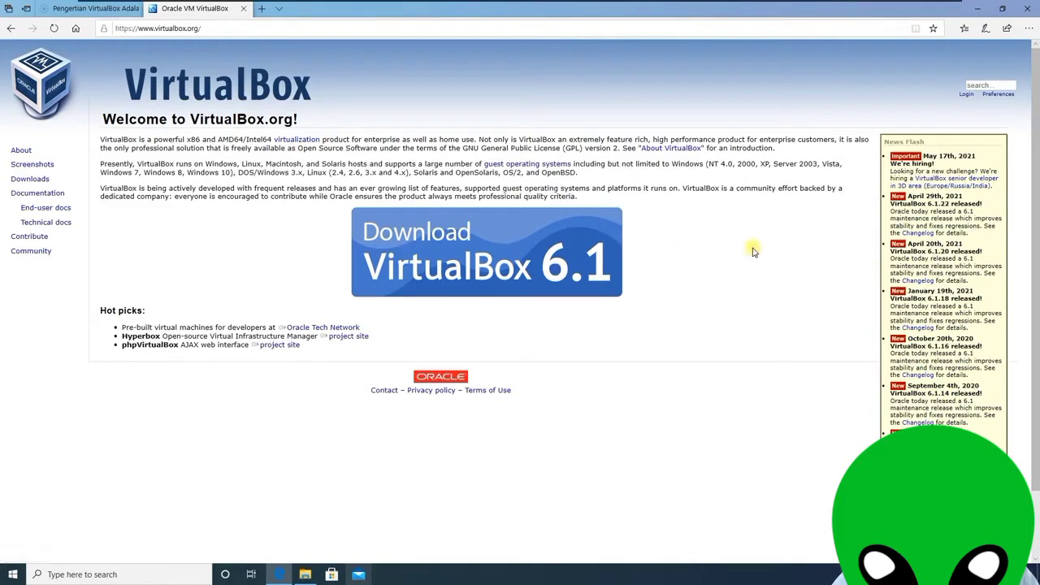
left_click(506, 250)
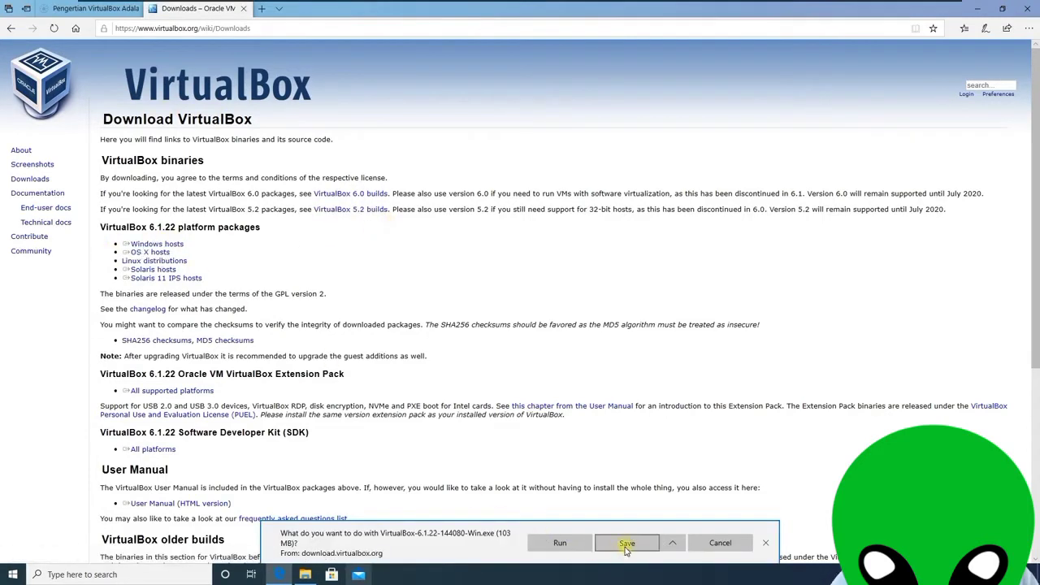
left_click(627, 545)
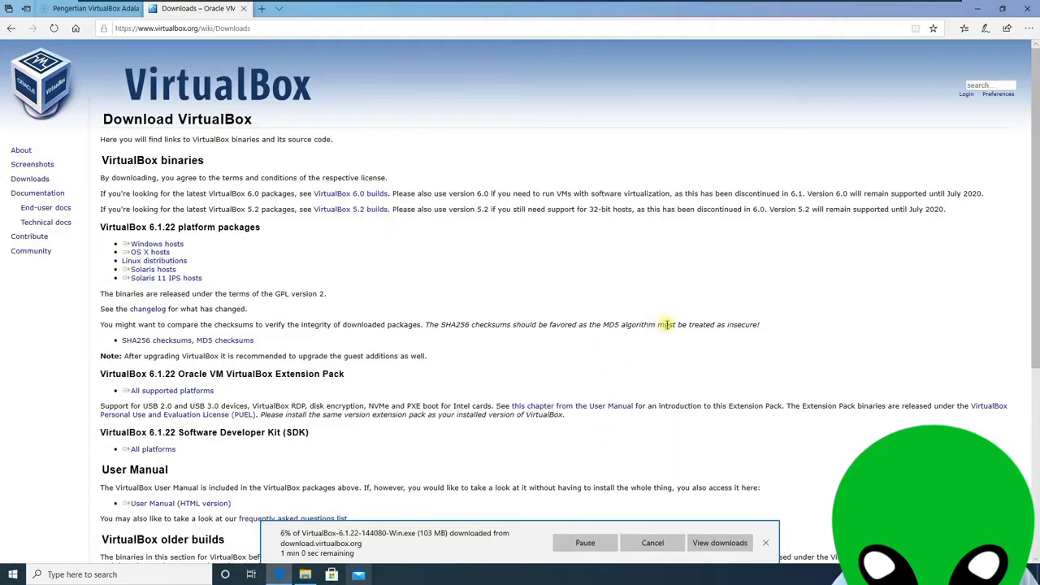
left_click(720, 543)
left_click(673, 307)
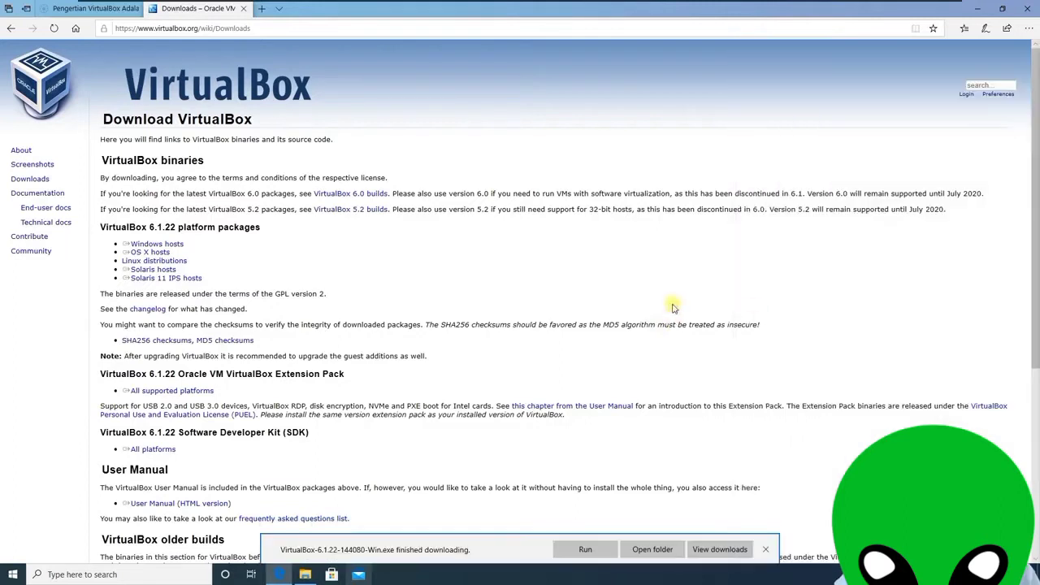
Open the folder of the downloaded VirtualBox-6.1.22-144080-Win installer and run it as administrator, allowing the system changes.
left_click(587, 551)
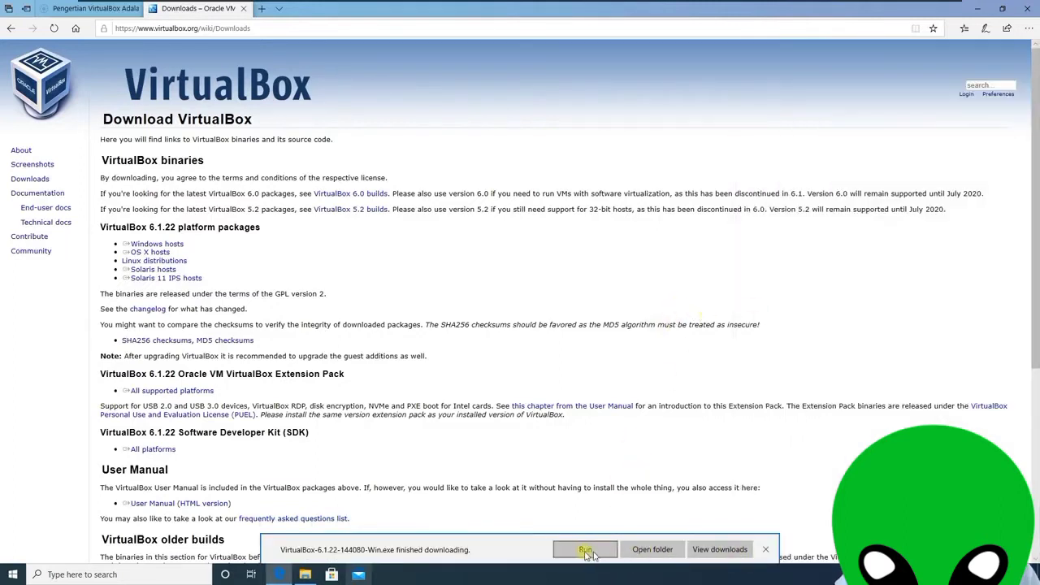
left_click(653, 551)
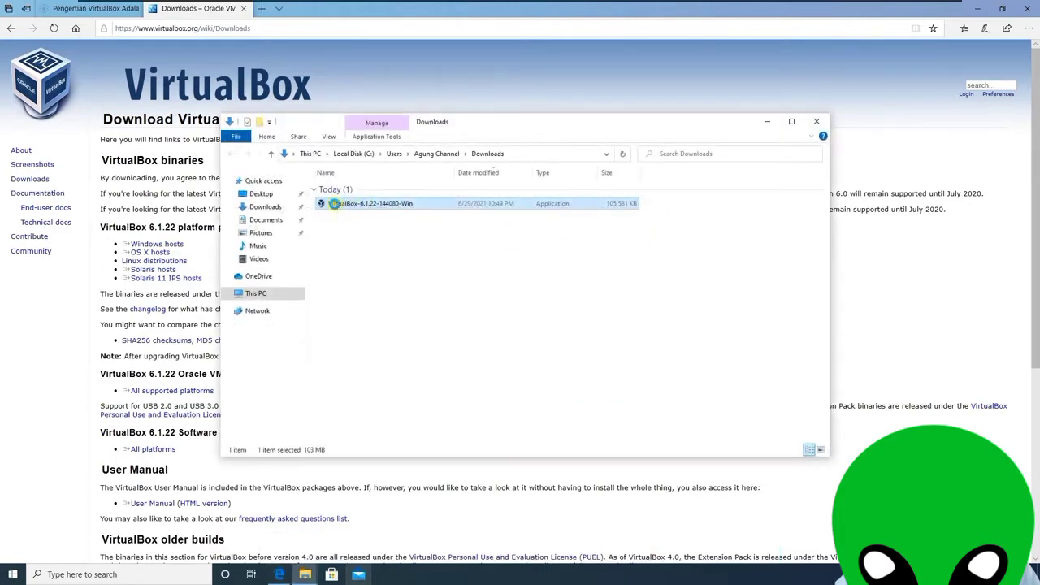
right_click(333, 203)
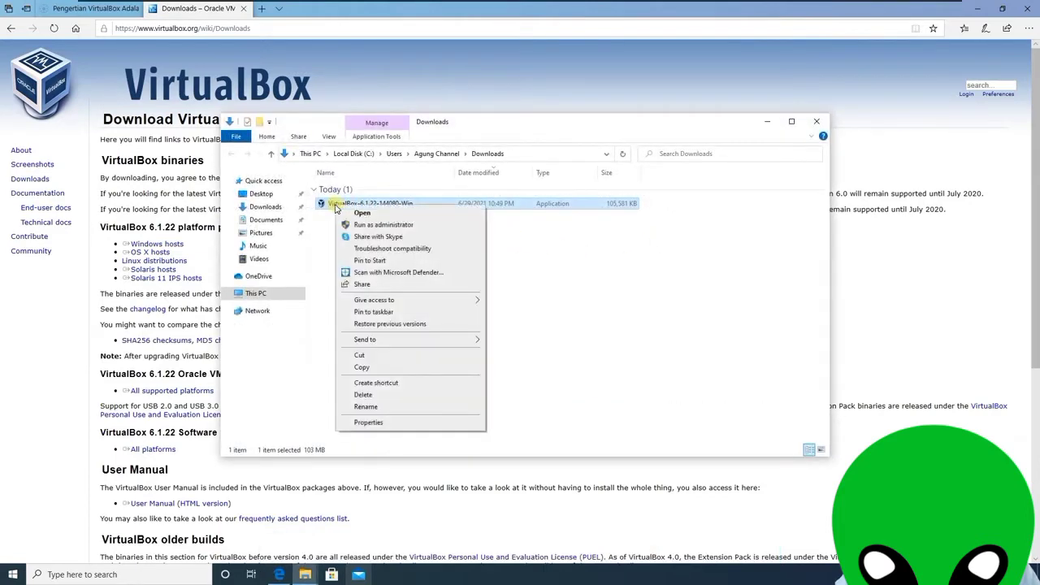
left_click(393, 226)
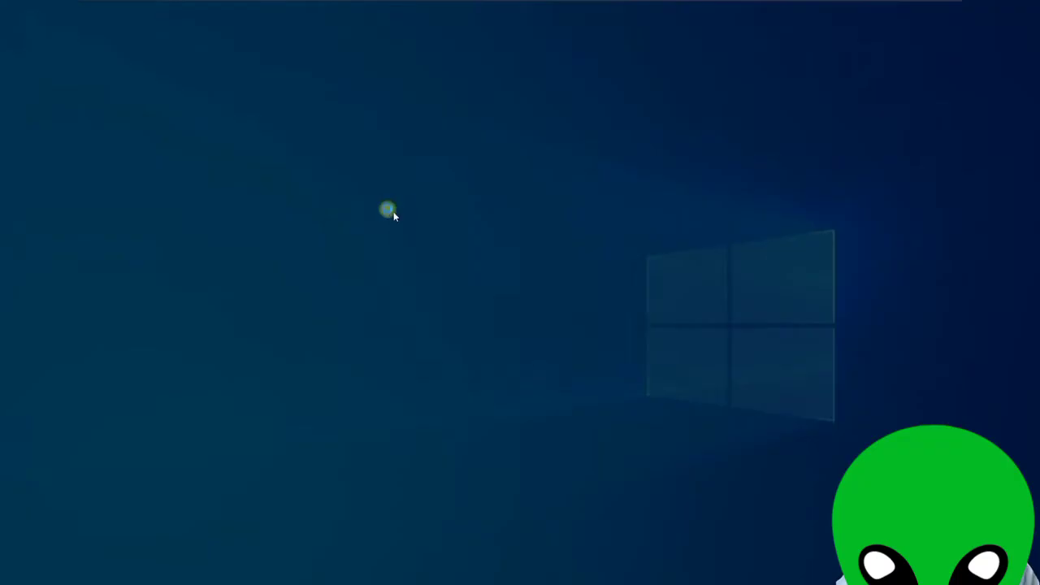
left_click(504, 362)
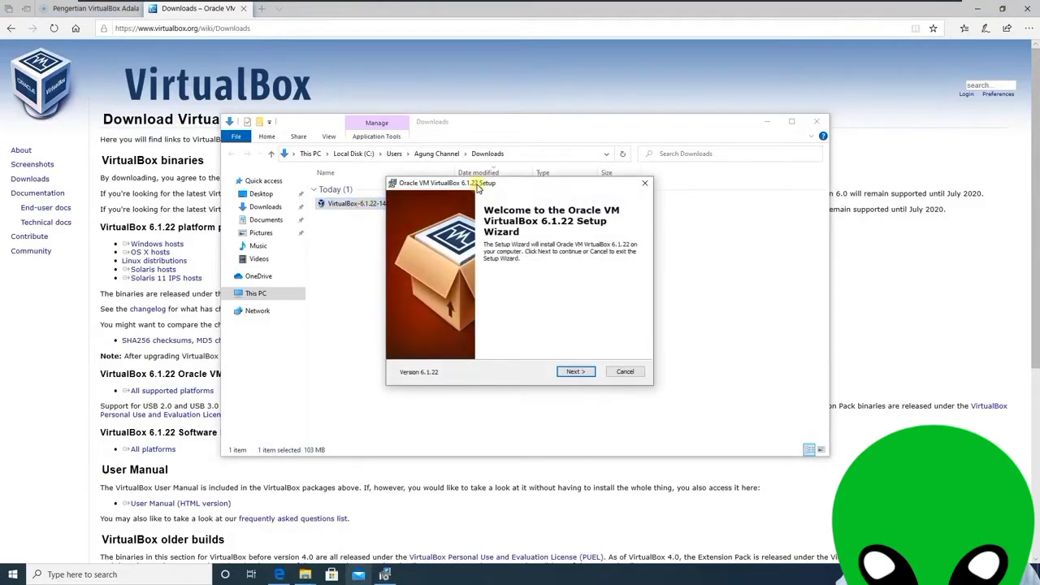
Start the VirtualBox 6.1.22 installation with the default features, location and shortcuts, accepting the temporary network disconnection.
left_click_drag(478, 186, 472, 164)
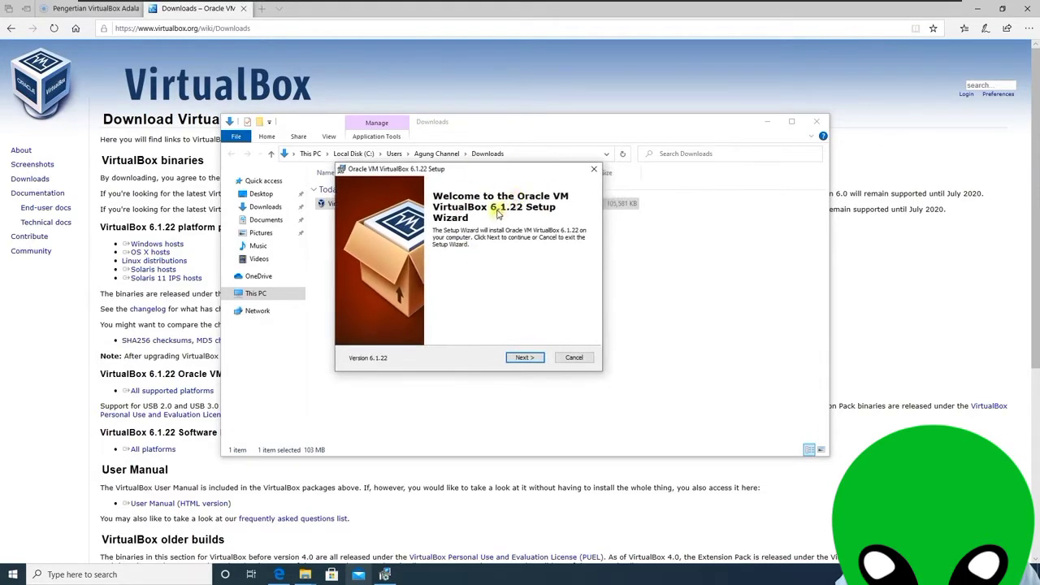
left_click(525, 359)
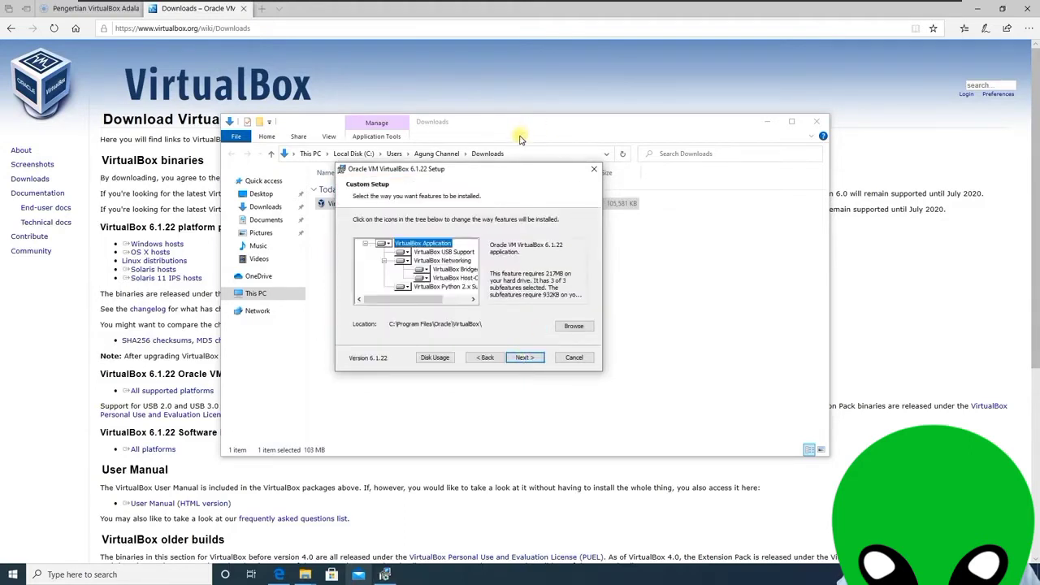
left_click_drag(468, 172, 488, 171)
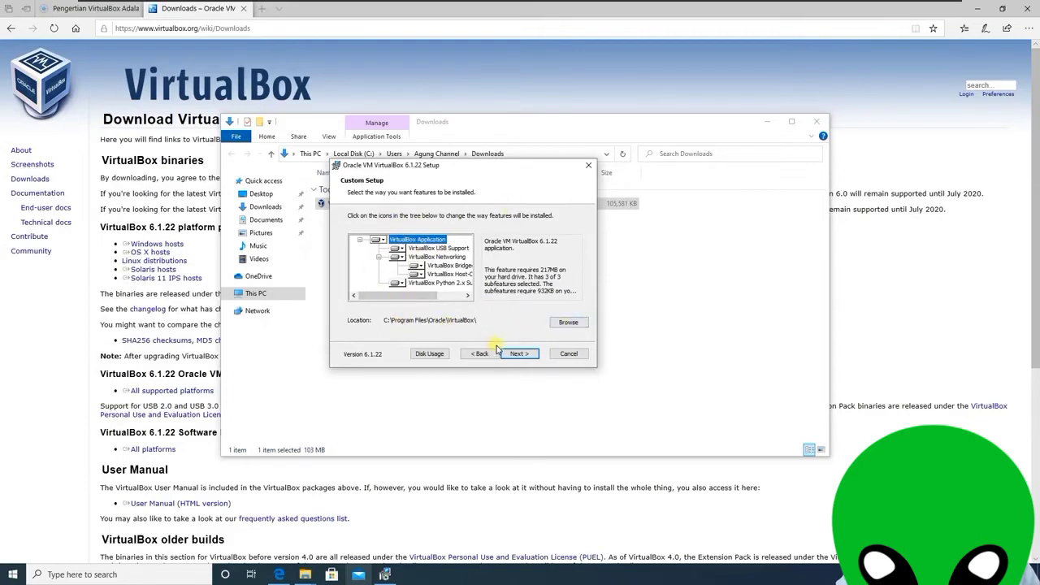
left_click(520, 353)
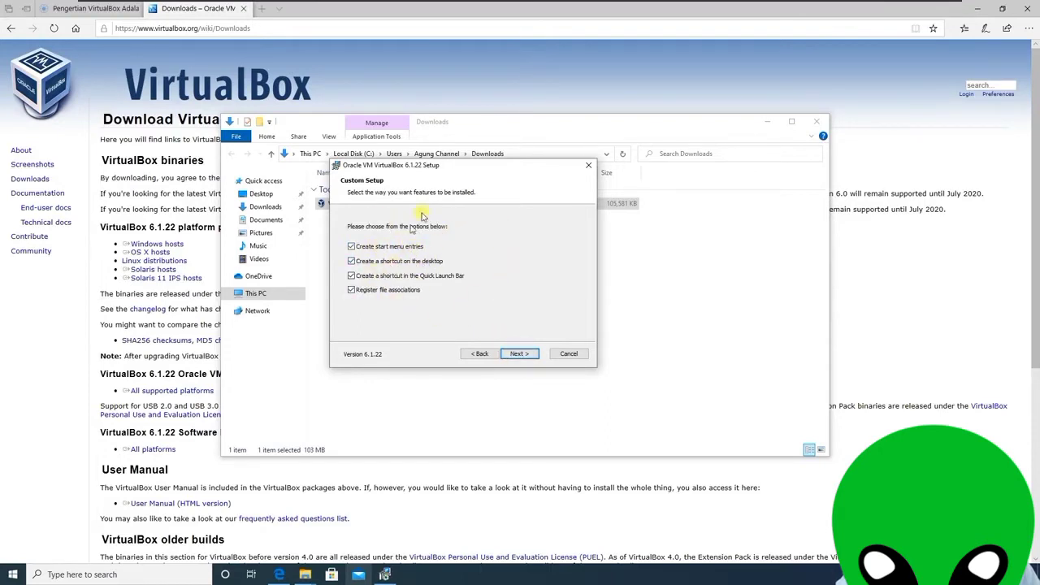
left_click(522, 357)
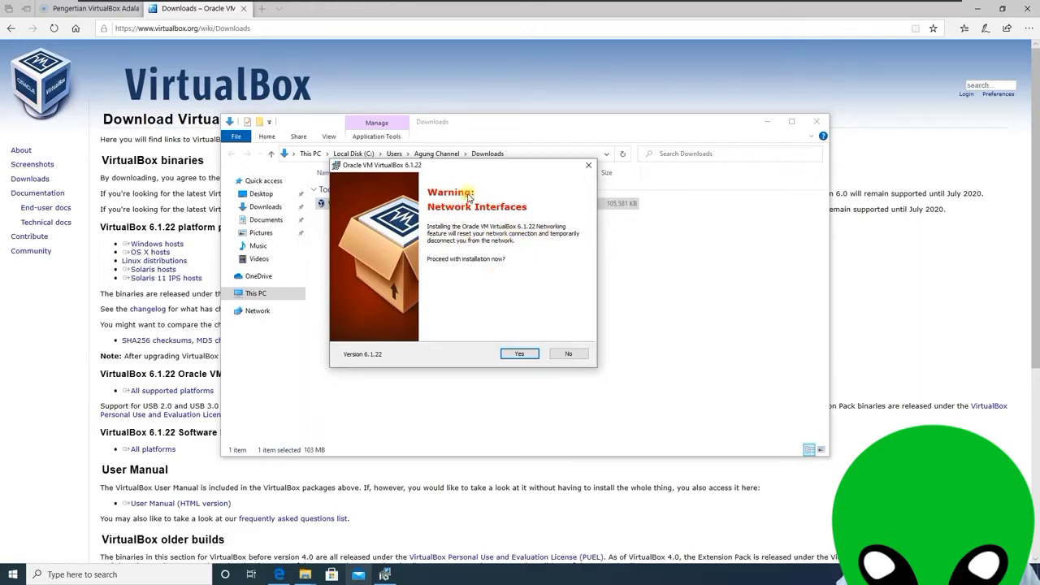
left_click(520, 355)
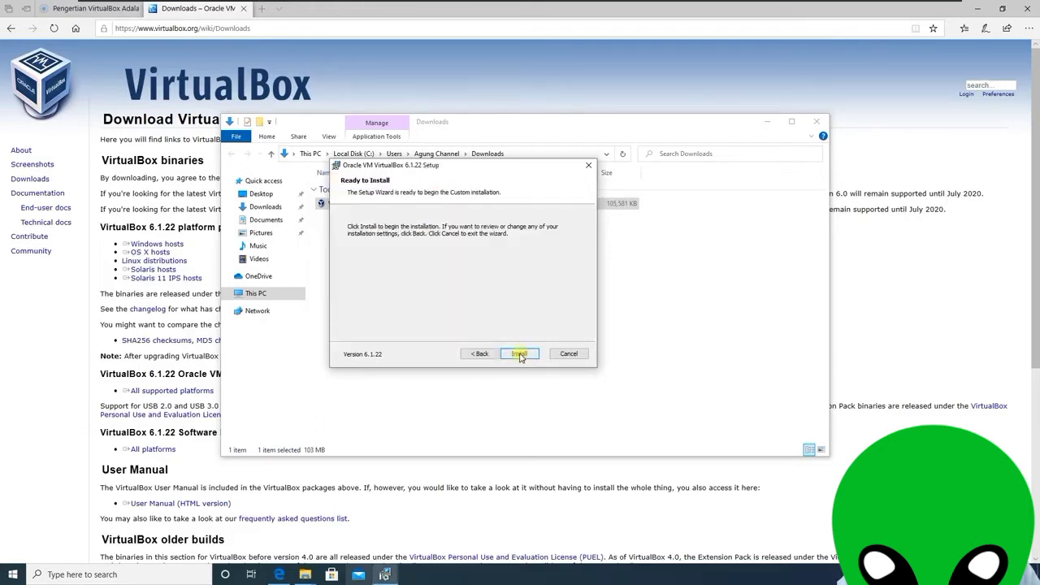
left_click(519, 354)
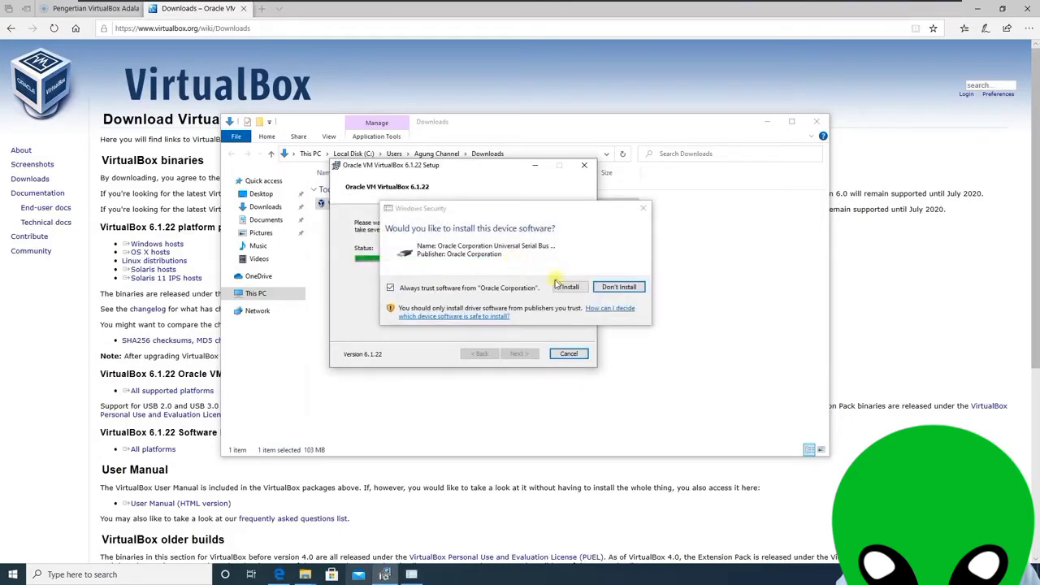
Allow installation of the Oracle Corporation Universal Serial Bus device software, keeping software from Oracle Corporation always trusted.
left_click(475, 215)
left_click_drag(475, 215, 445, 221)
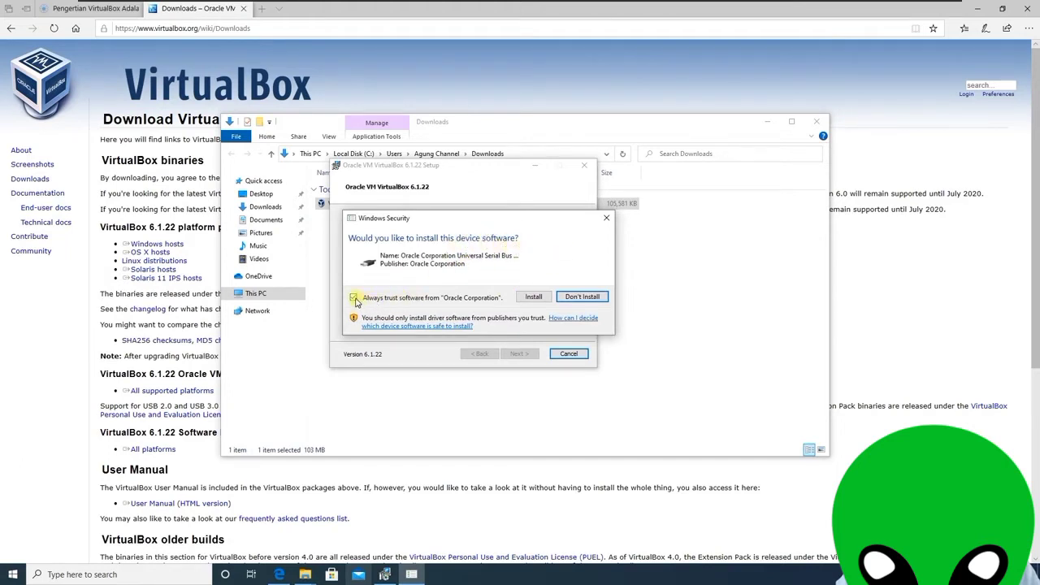
left_click(534, 299)
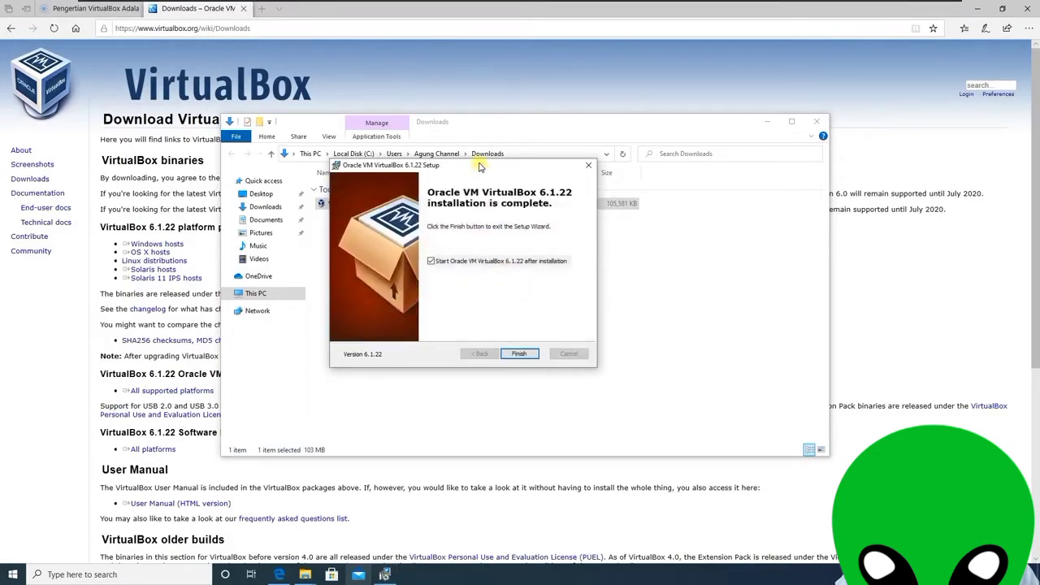
Finish the setup wizard with VirtualBox set to start after installation, and bring the VirtualBox Manager window forward.
left_click_drag(479, 167, 507, 196)
left_click(454, 286)
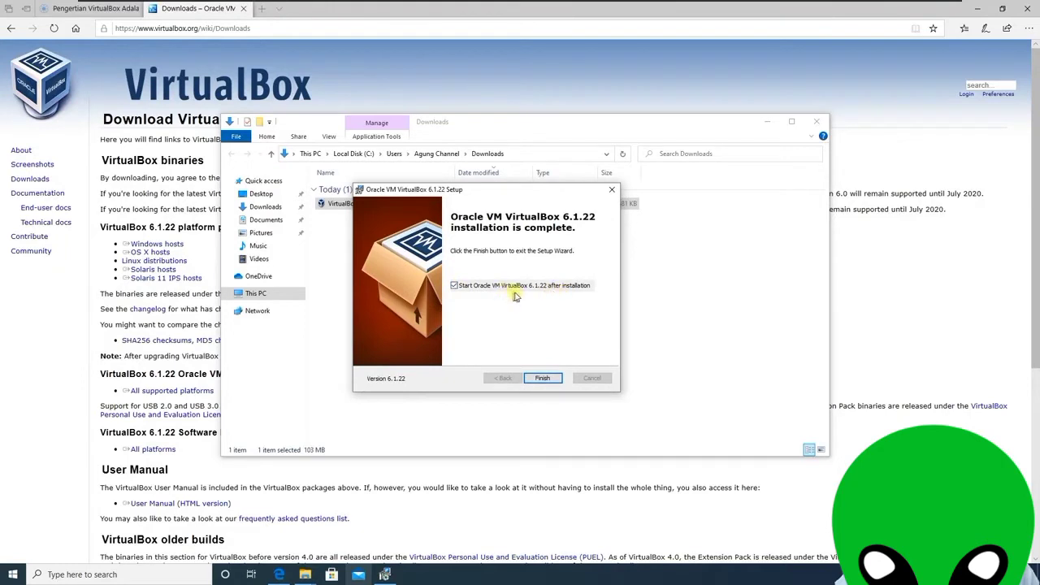
left_click(542, 378)
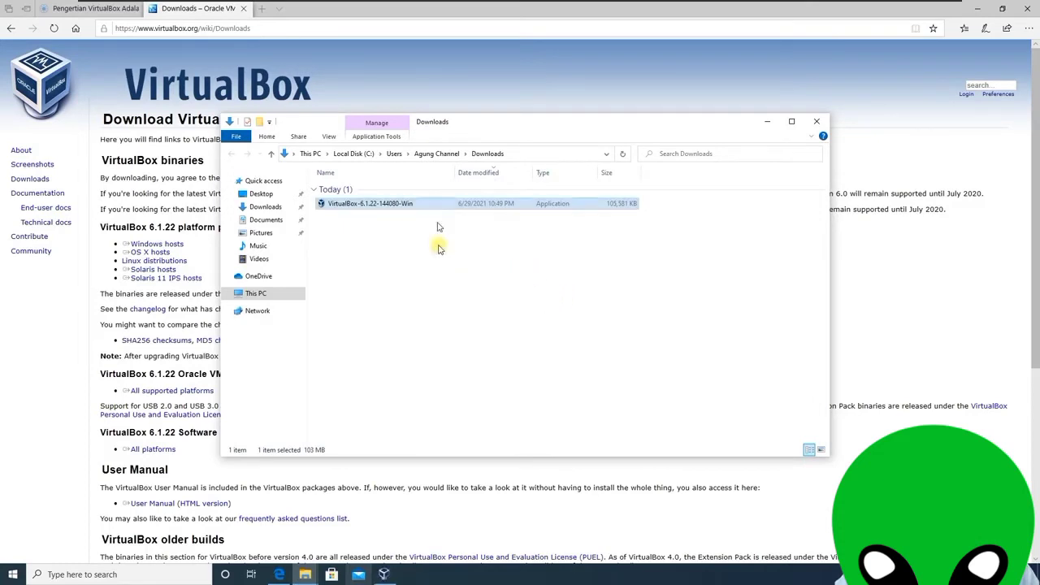
left_click(384, 576)
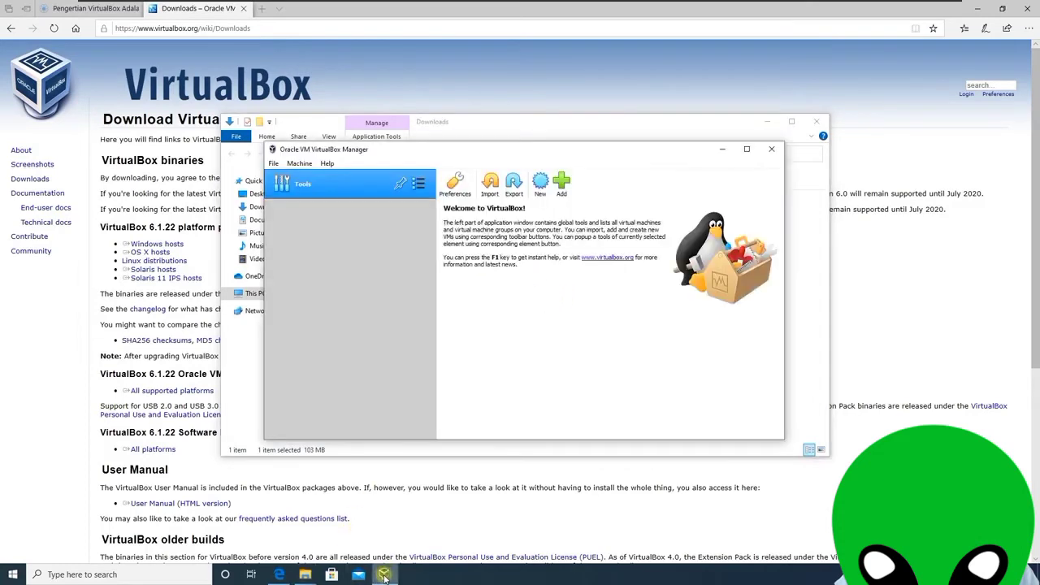
left_click_drag(460, 147, 448, 130)
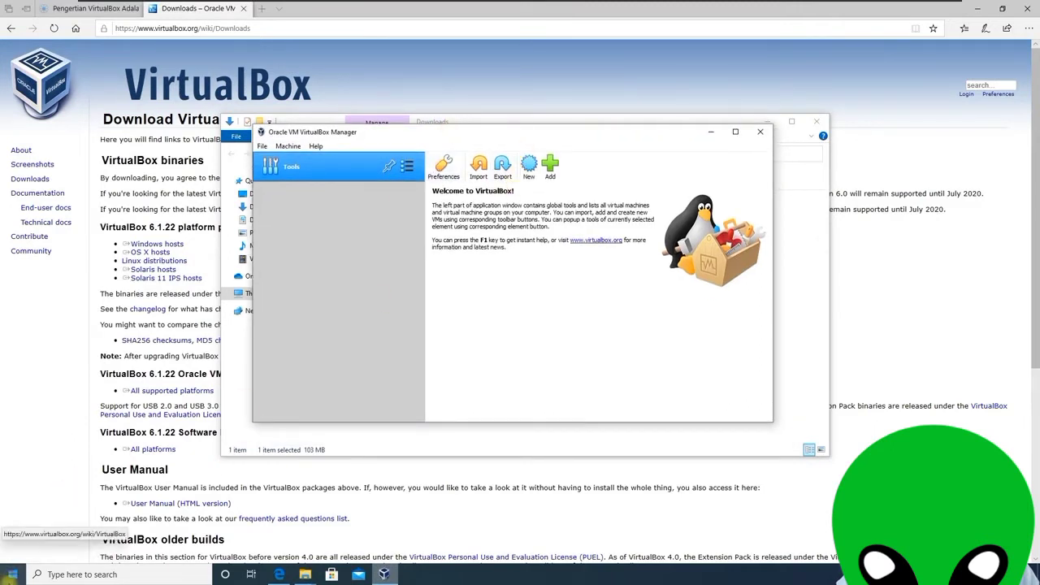
Check the recently added programs for the Oracle VM VirtualBox entry and return to the VirtualBox Manager.
left_click(11, 576)
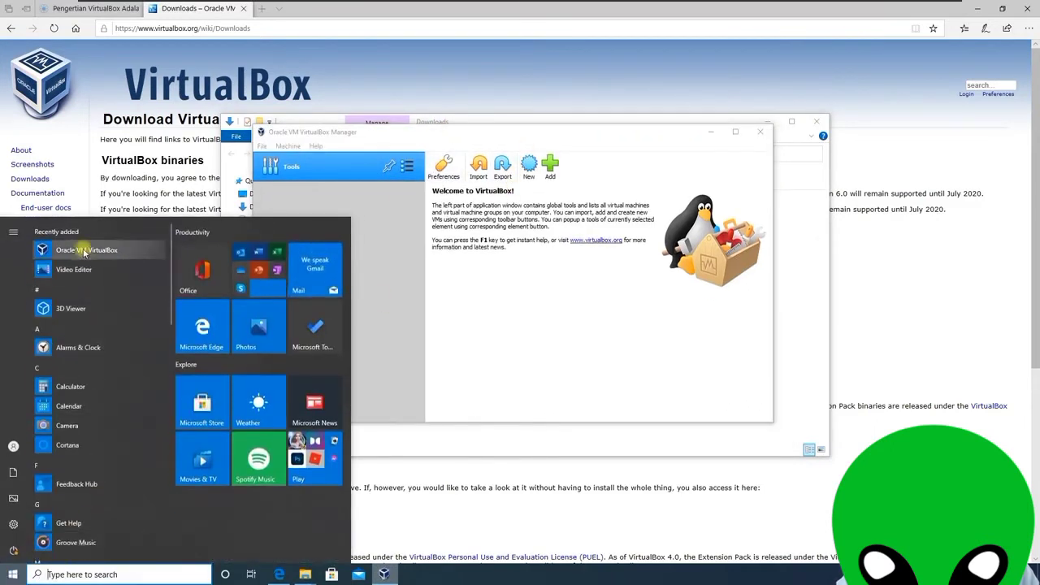
left_click(529, 328)
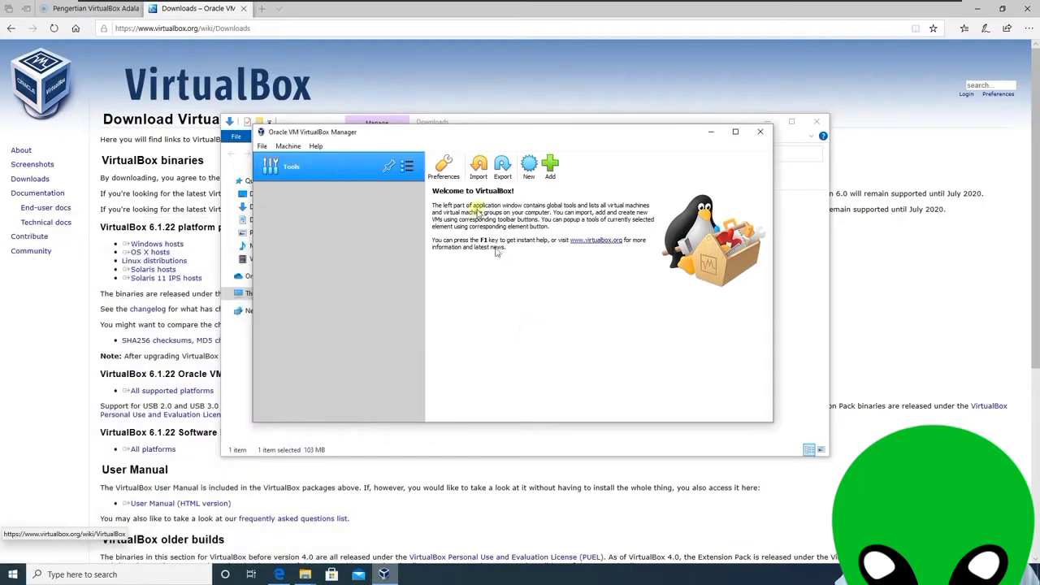
left_click_drag(429, 133, 418, 158)
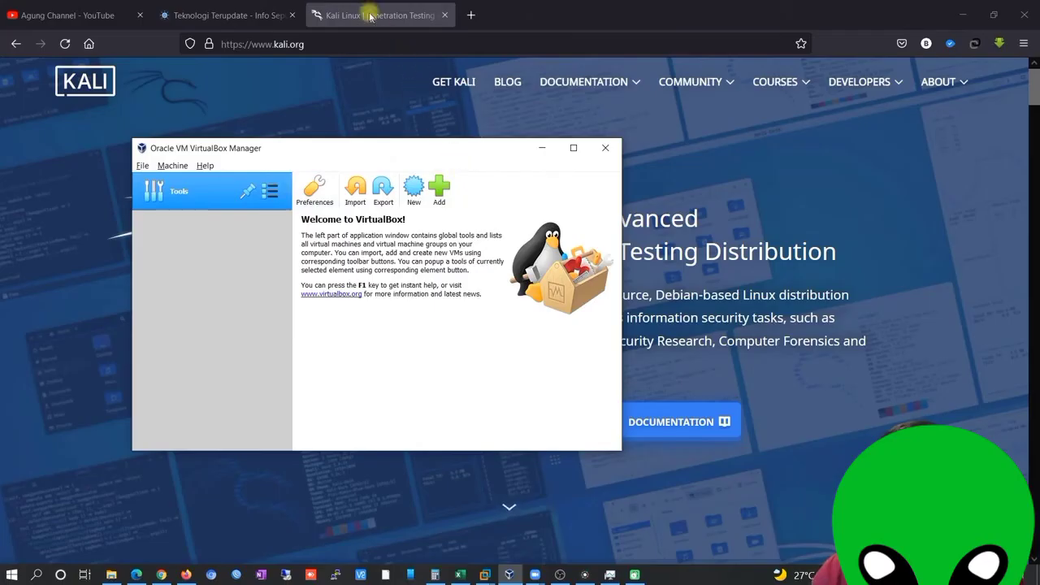
left_click(365, 13)
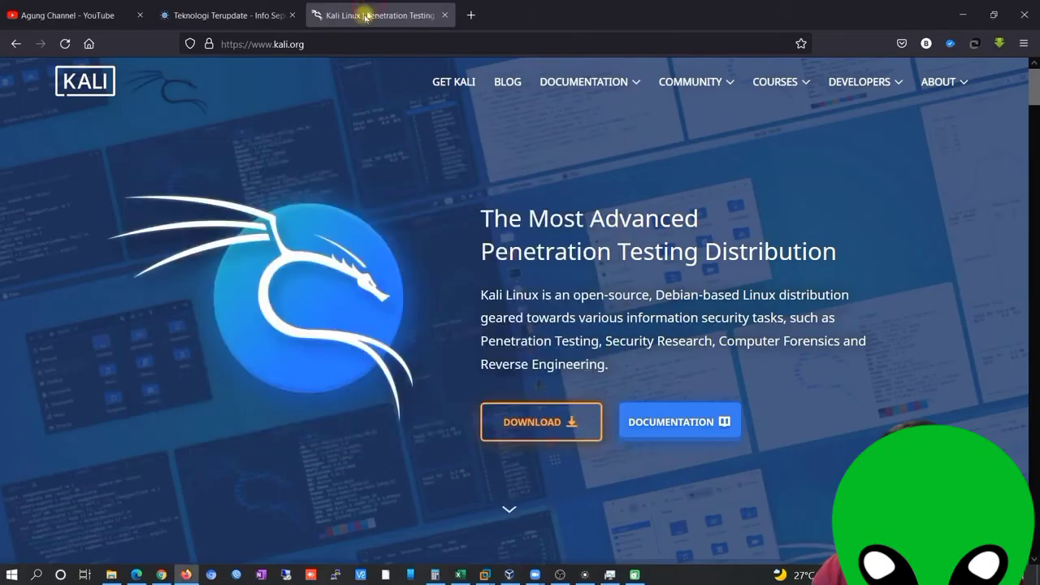
left_click(288, 47)
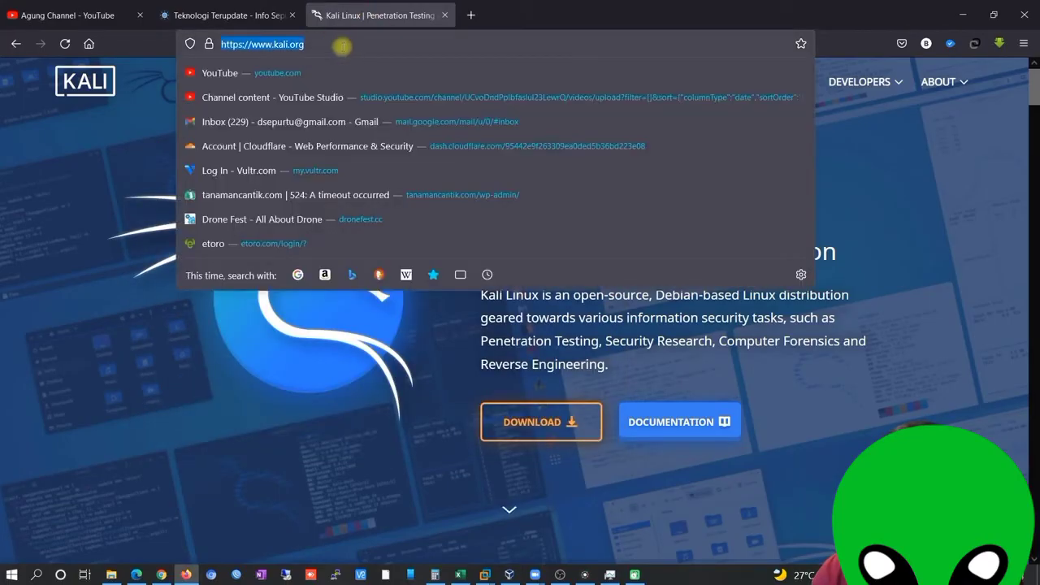
left_click(342, 46)
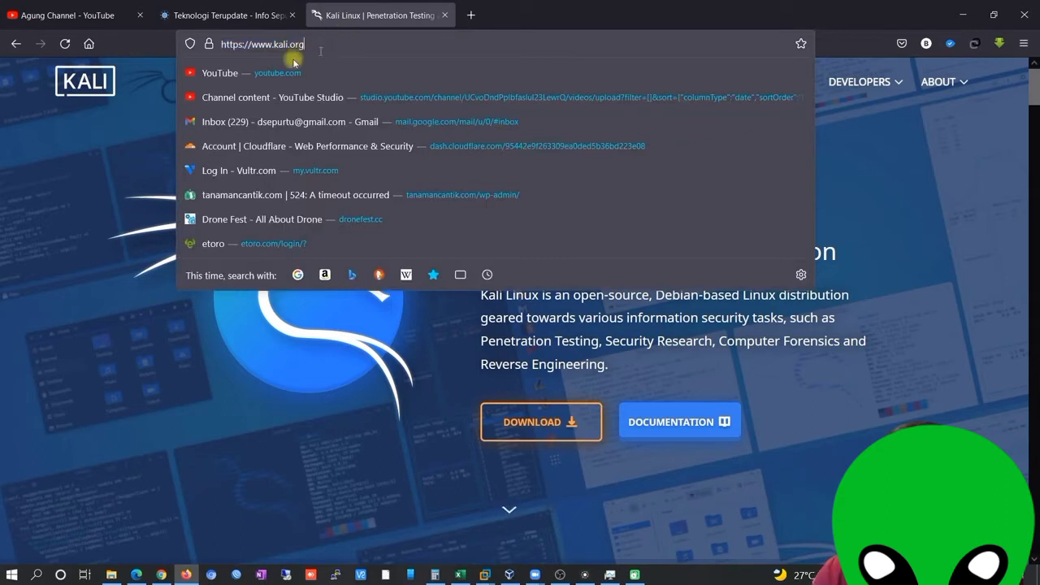
left_click(86, 160)
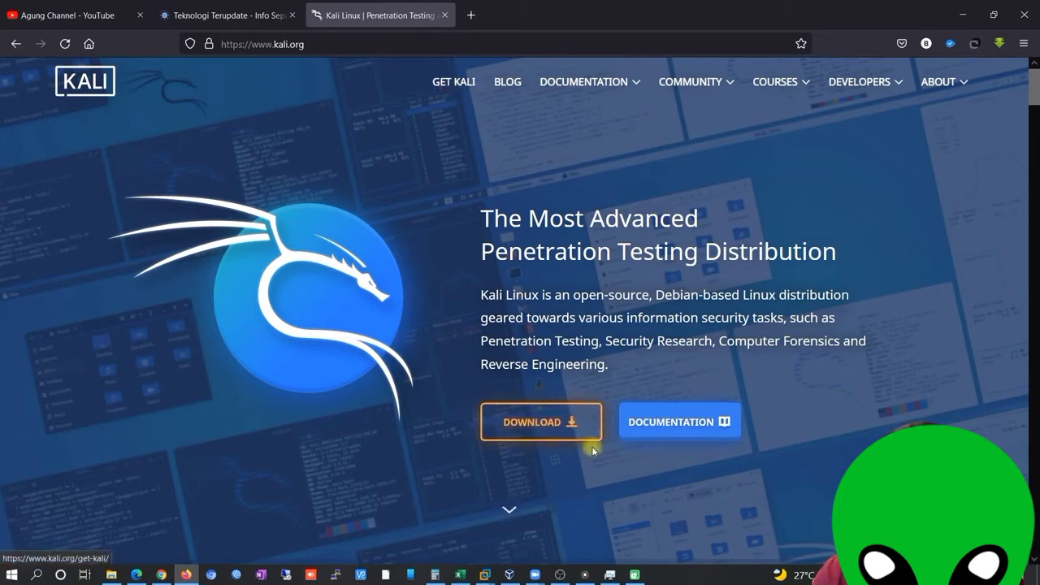
left_click(550, 422)
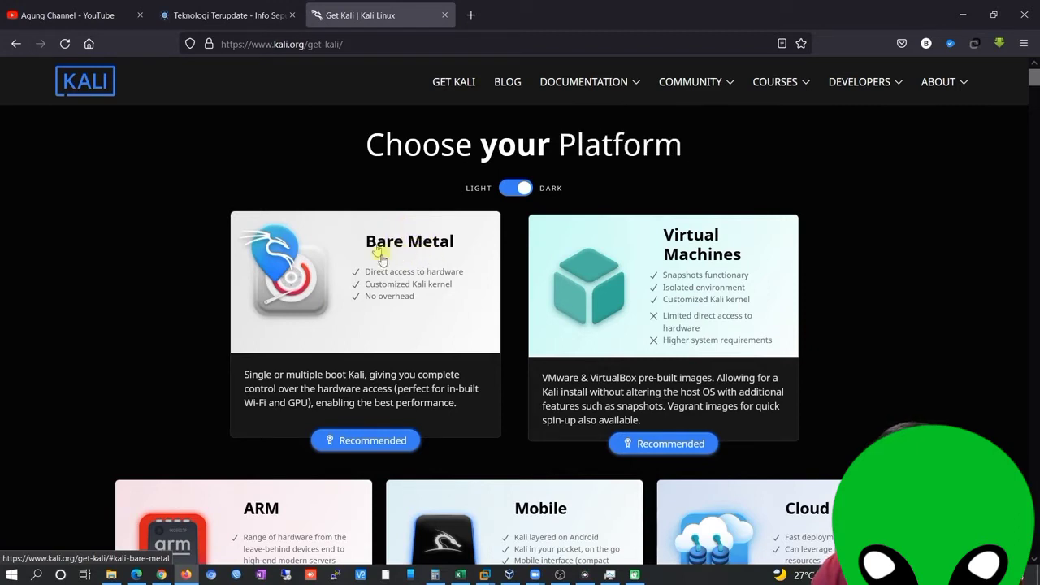
left_click(510, 574)
left_click_drag(525, 201, 778, 176)
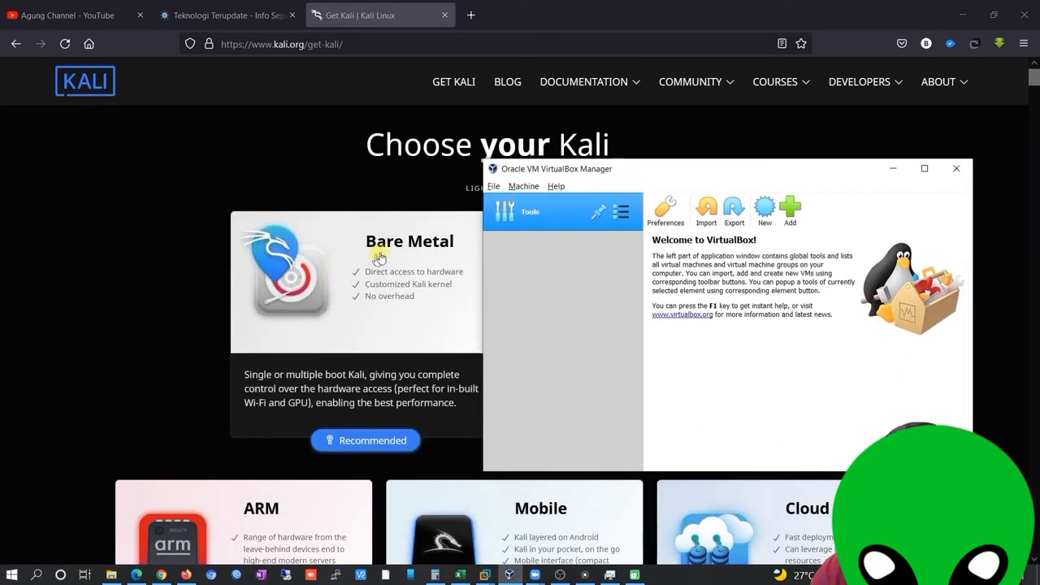
left_click(255, 146)
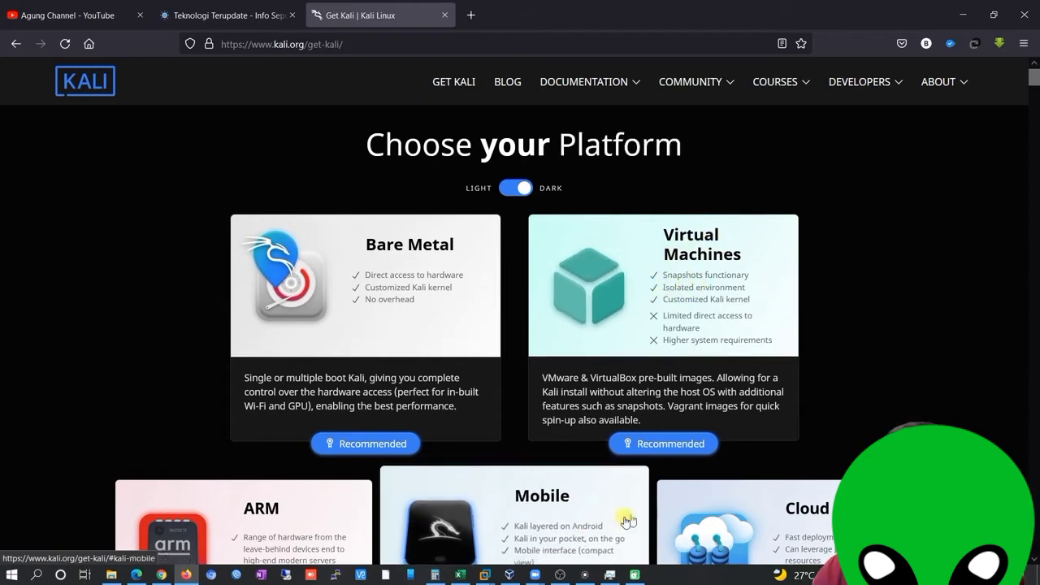
left_click(509, 574)
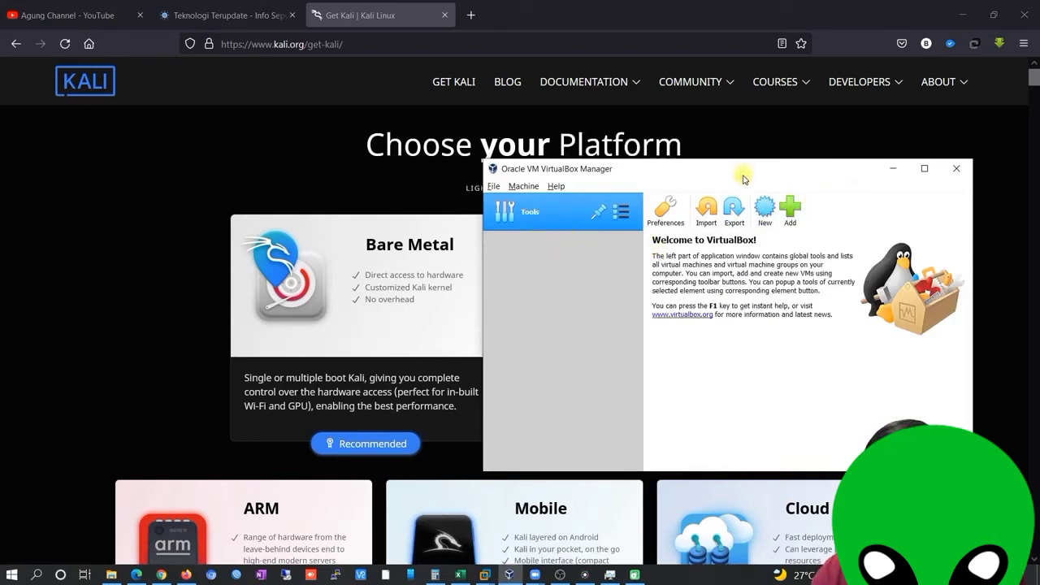
left_click_drag(748, 175, 741, 305)
left_click(862, 179)
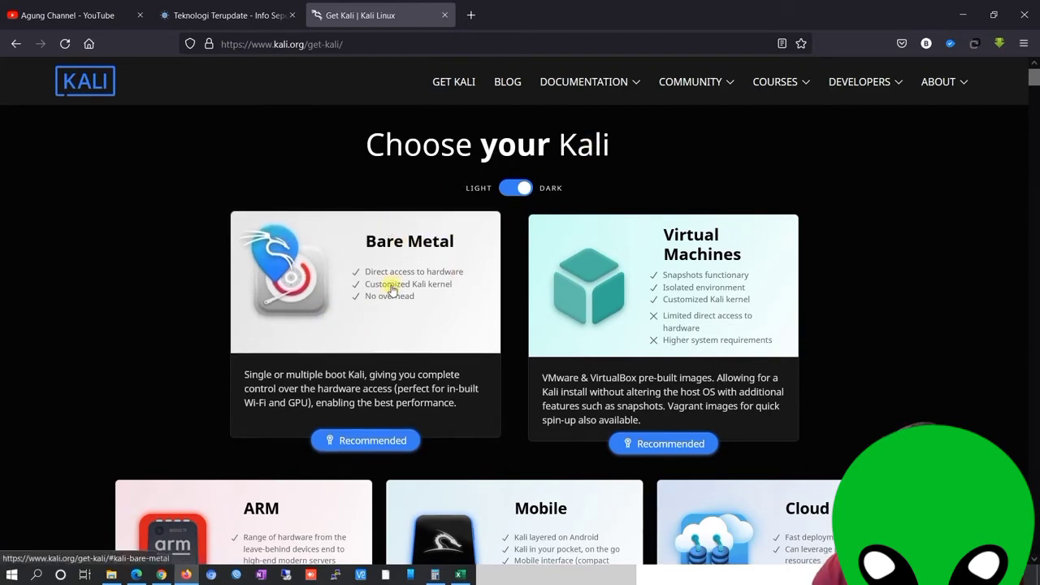
Open the Bare Metal download options on the Kali Linux platform selection page.
left_click(414, 258)
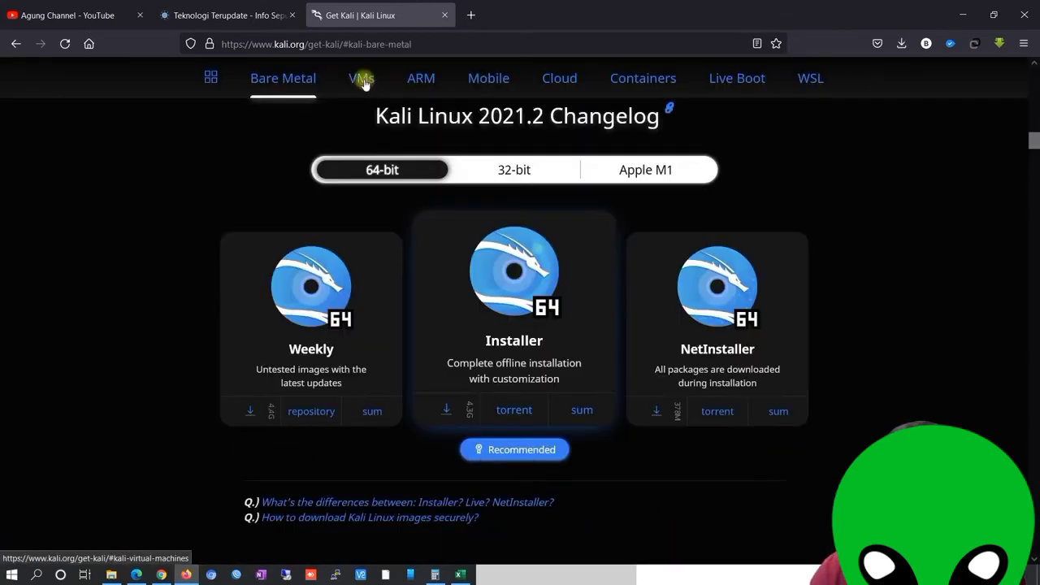
Open the Virtual Machines download options on the Kali Linux page and look over the section.
left_click(362, 81)
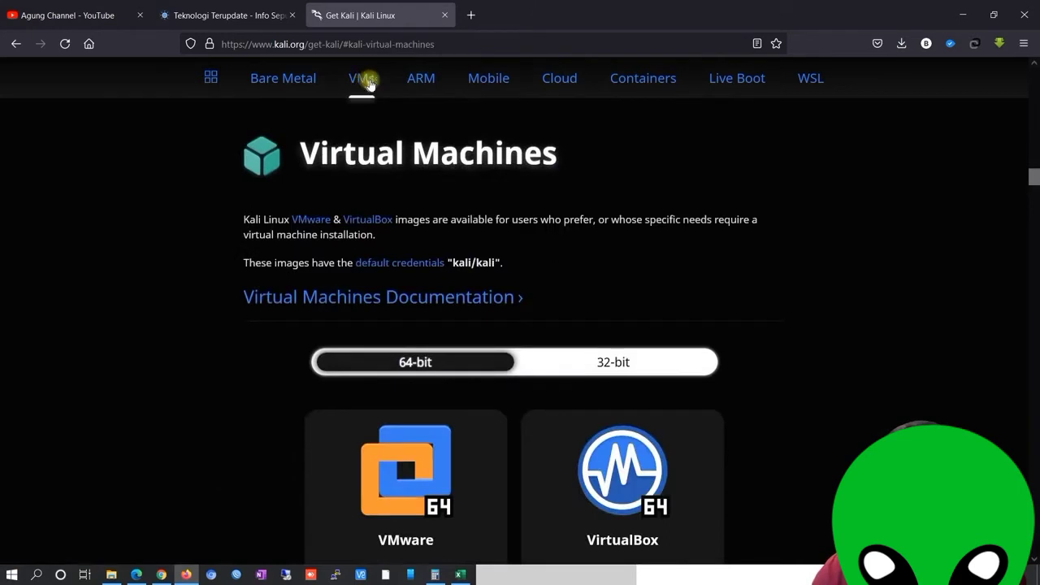
scroll(360, 86, "down", 2)
scroll(475, 152, "up", 2)
scroll(602, 269, "down", 4)
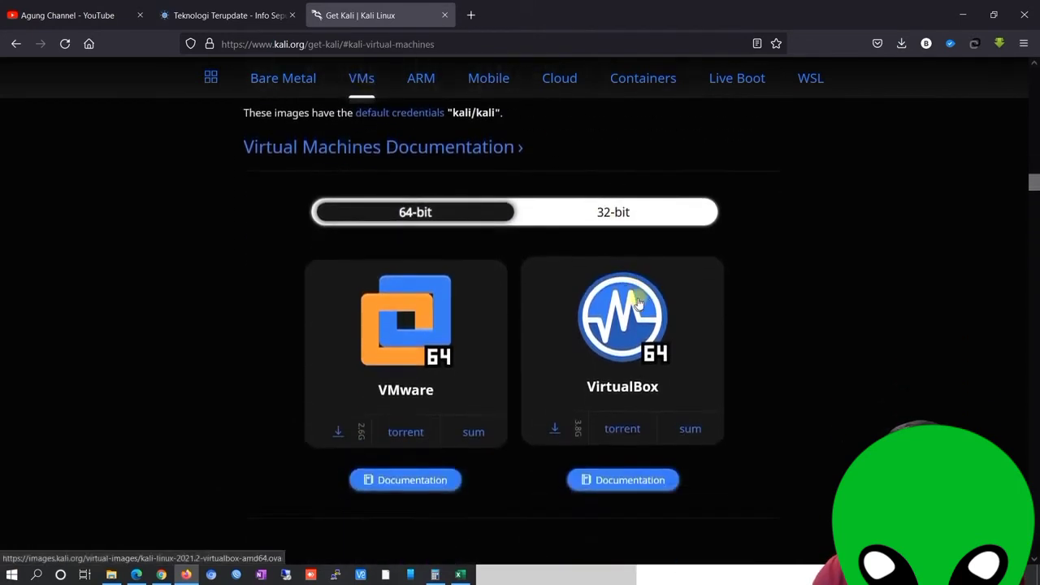
scroll(610, 280, "up", 4)
left_click_drag(324, 152, 598, 158)
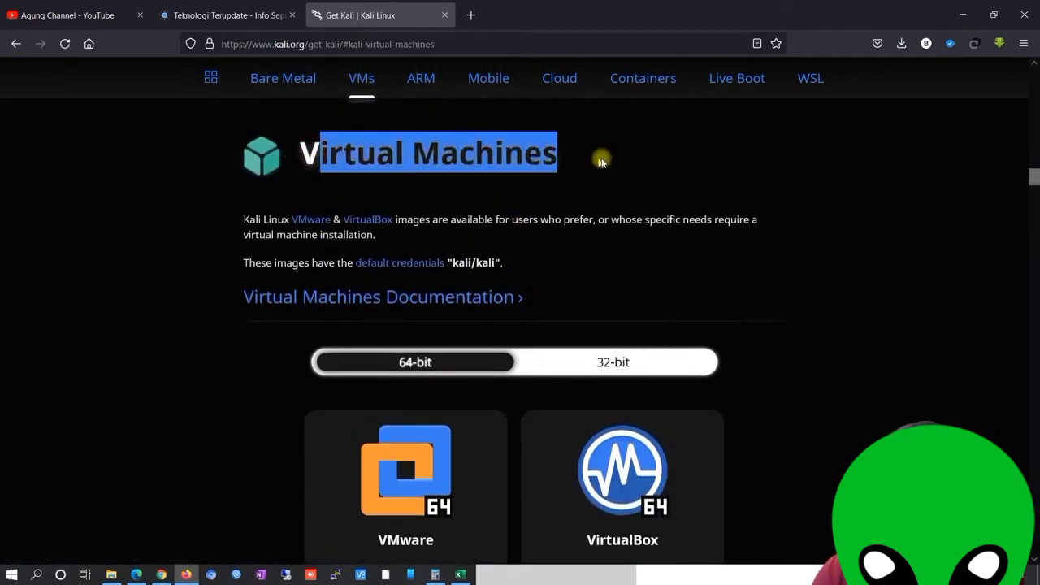
left_click(607, 185)
left_click(358, 84)
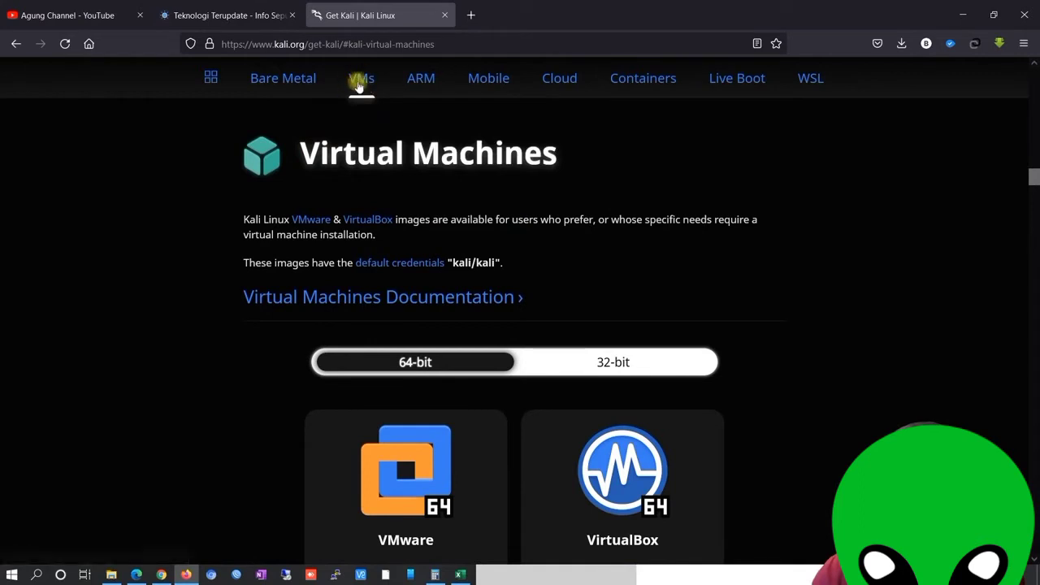
Compare the 32-bit and 64-bit images and save the 64-bit VirtualBox image kali-linux-2021.2-virtualbox-amd64.ova to disk.
scroll(479, 255, "down", 2)
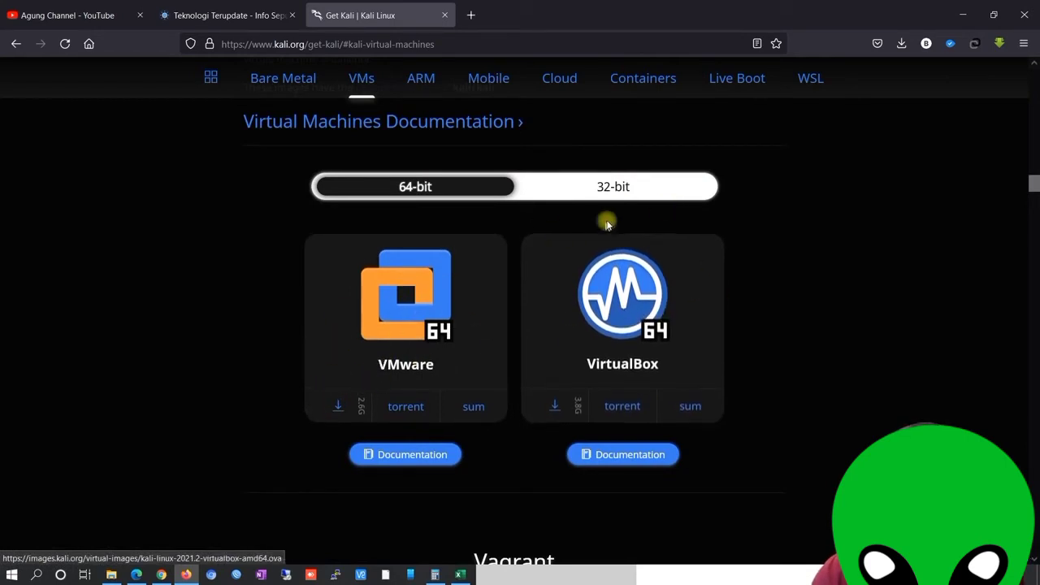
left_click(596, 186)
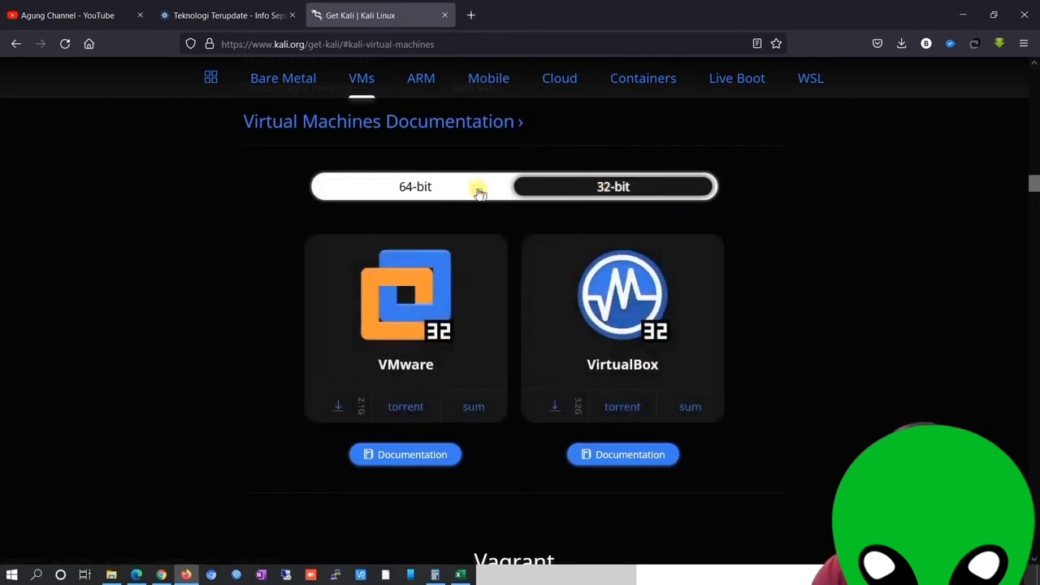
left_click(428, 187)
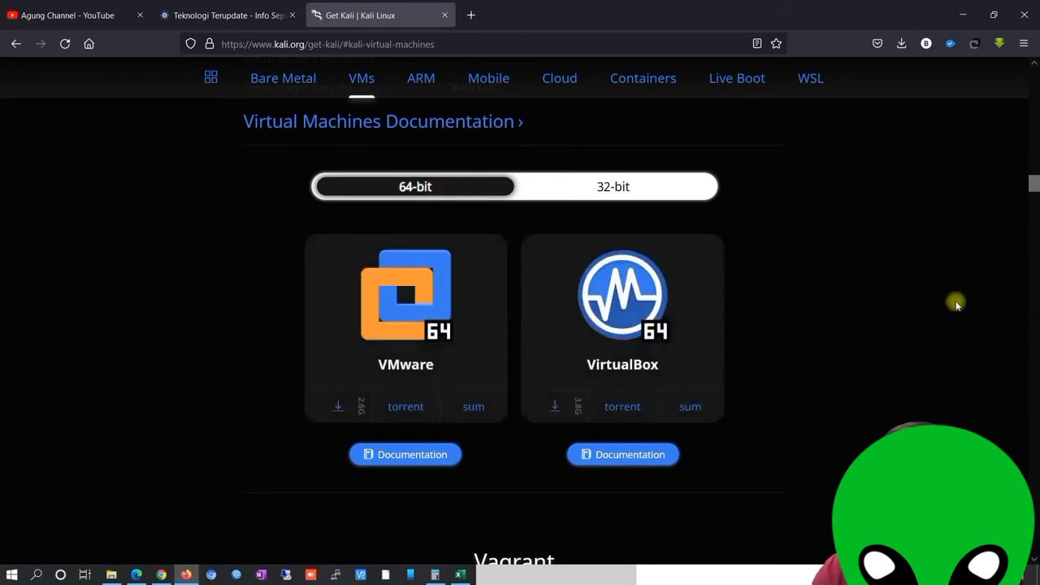
left_click(551, 407)
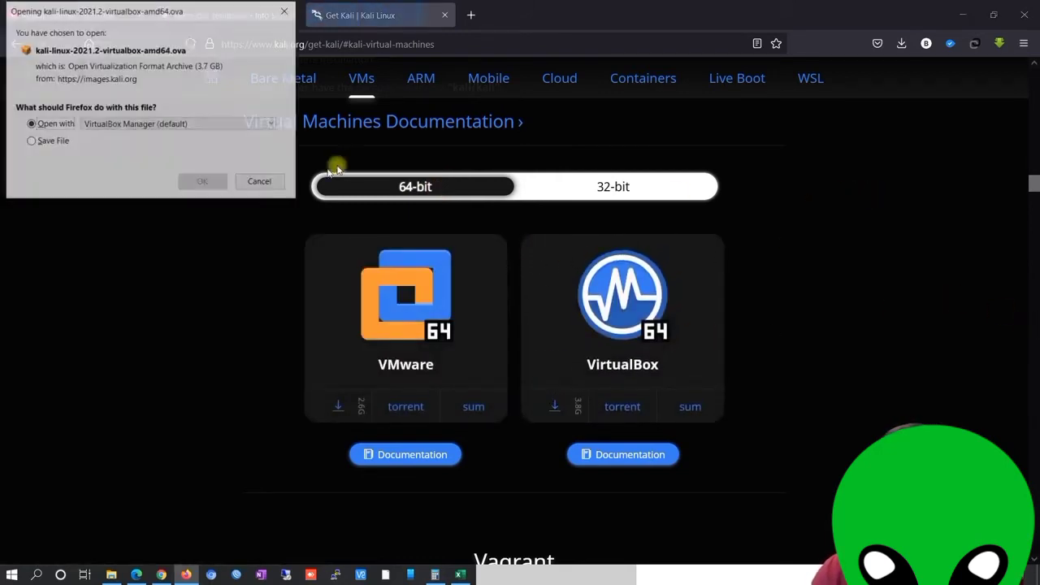
left_click(71, 143)
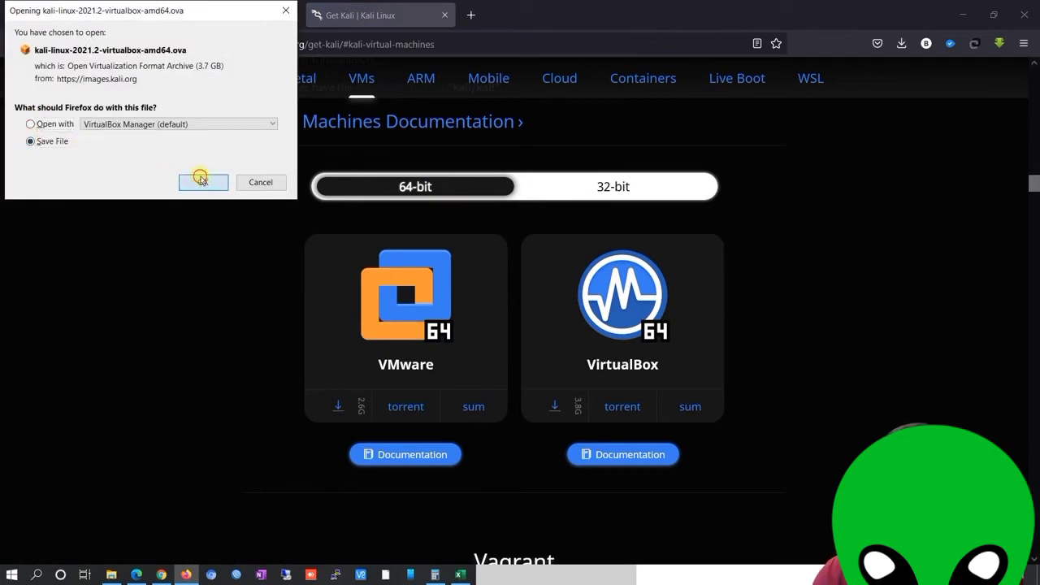
left_click(203, 182)
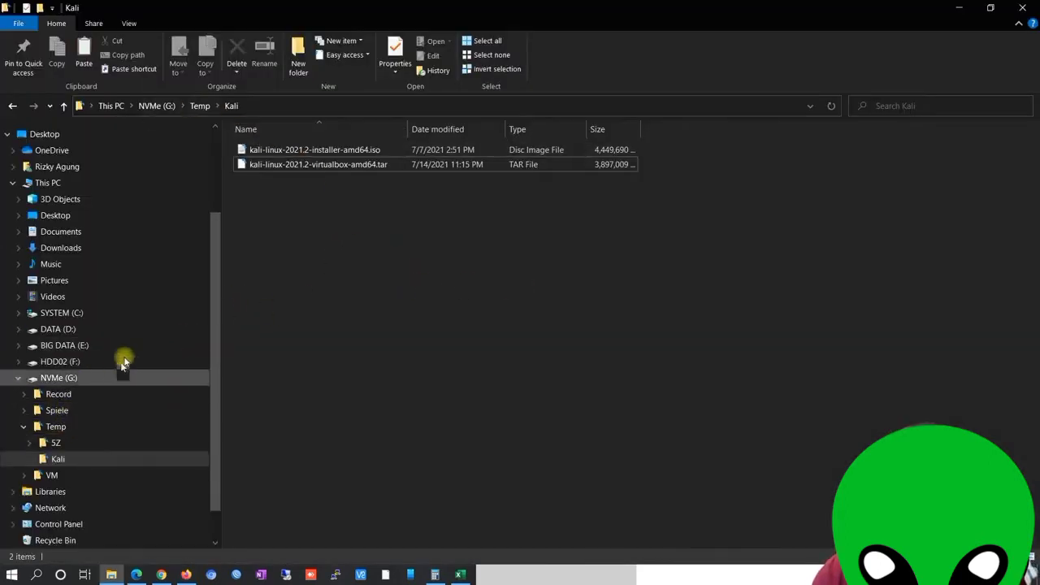
Examine the Kali installer ISO and the VirtualBox TAR archive in the G:\Temp\Kali folder.
scroll(123, 362, "down", 1)
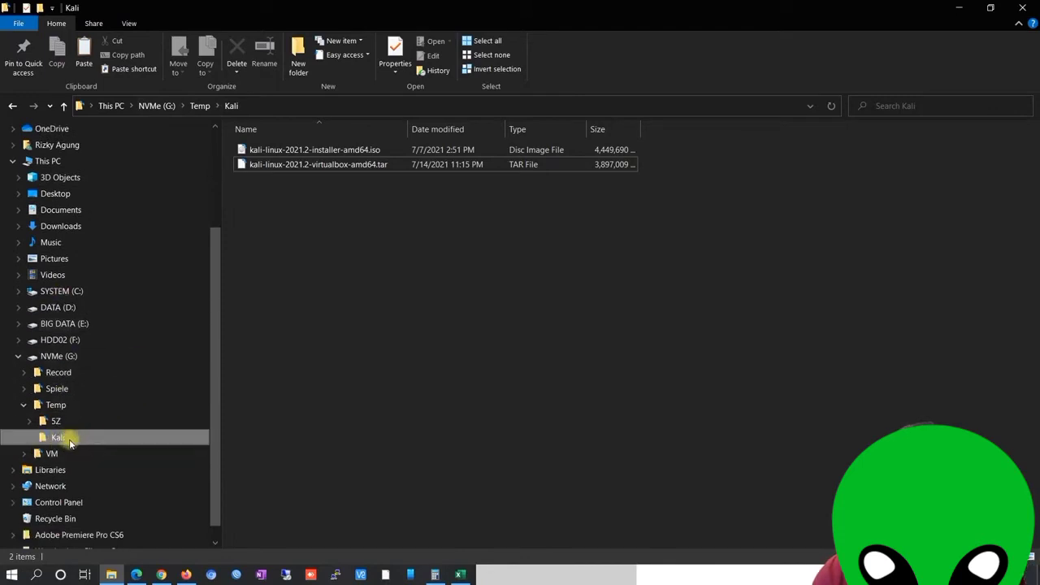
left_click(332, 151)
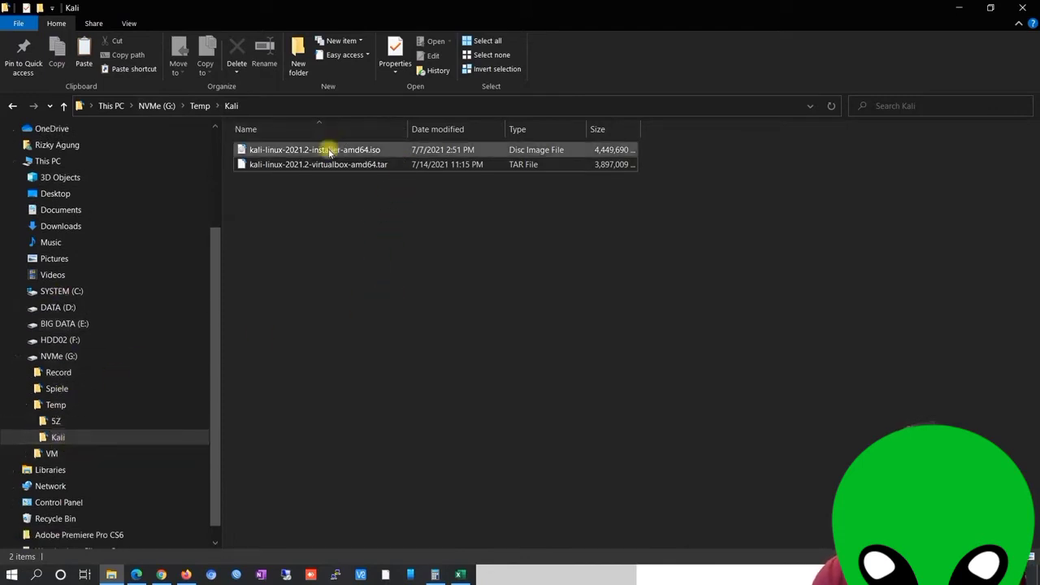
left_click(382, 164)
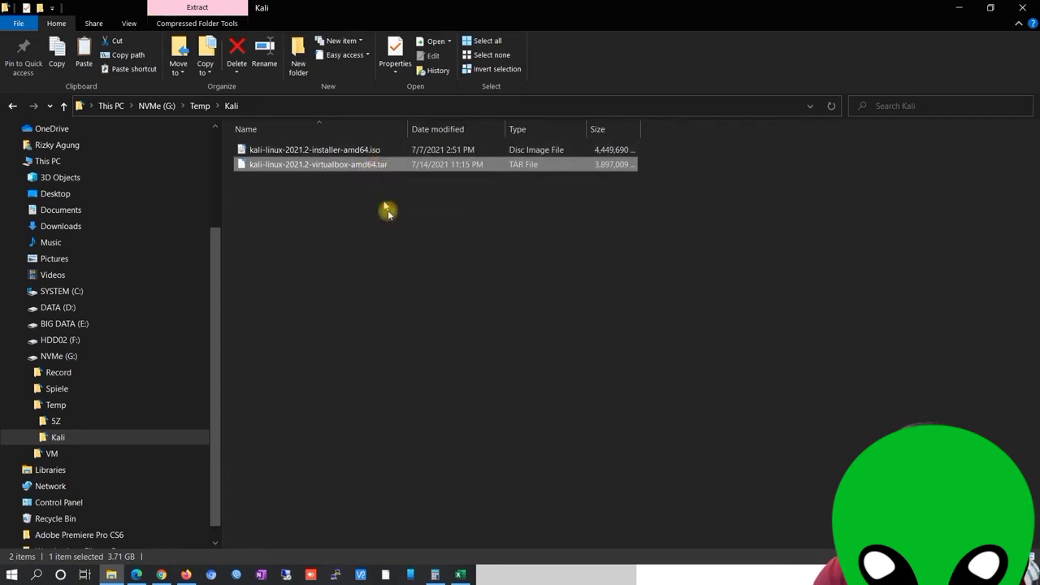
left_click(370, 150)
left_click(480, 324)
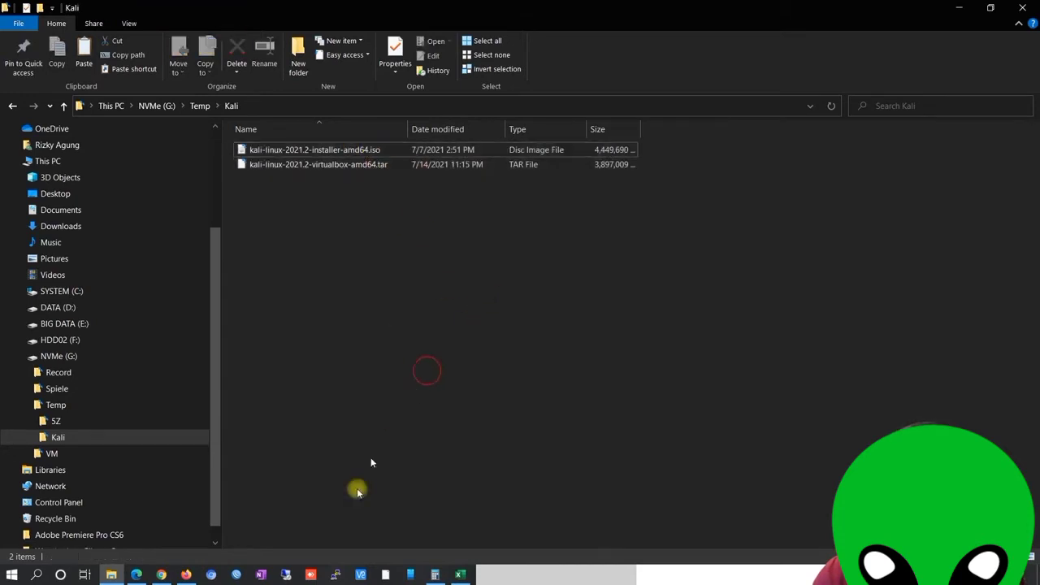
left_click(666, 580)
Extract kali-linux-2021.2-virtualbox-amd64.tar with 7-Zip into a folder of the same name and close the extraction window.
left_click(336, 166)
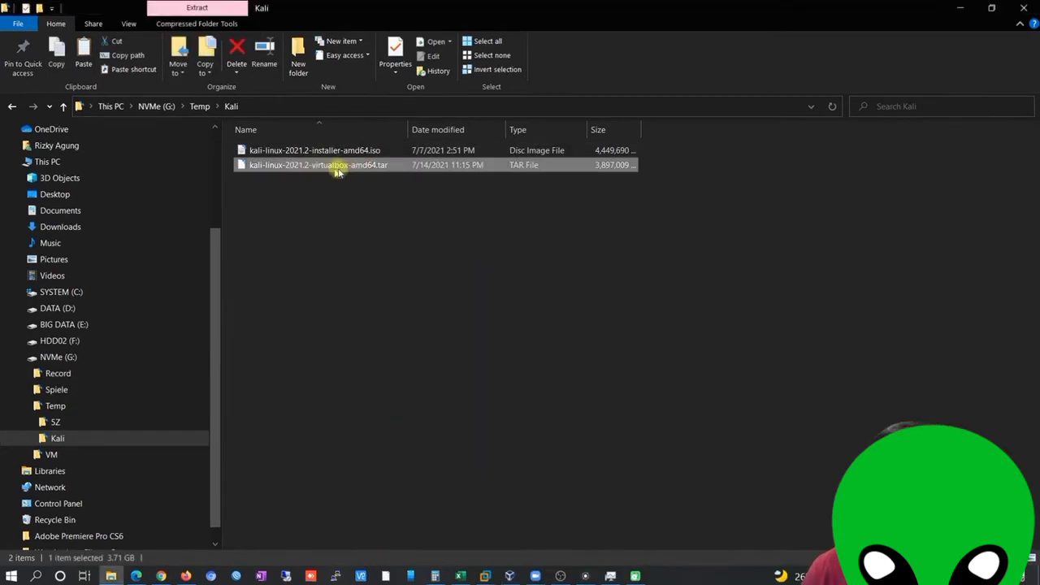
right_click(344, 165)
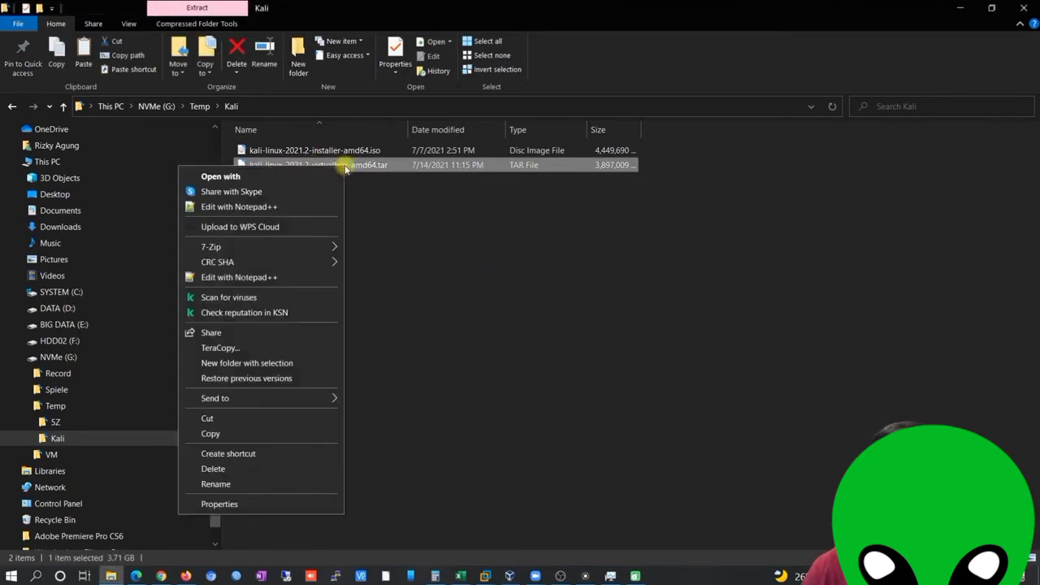
mouse_move(298, 244)
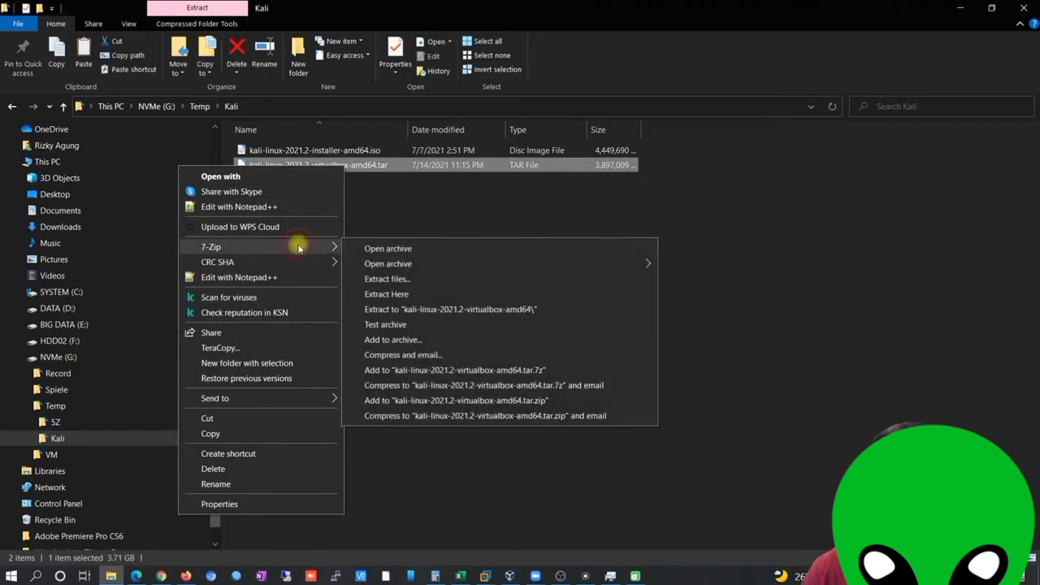
left_click(470, 307)
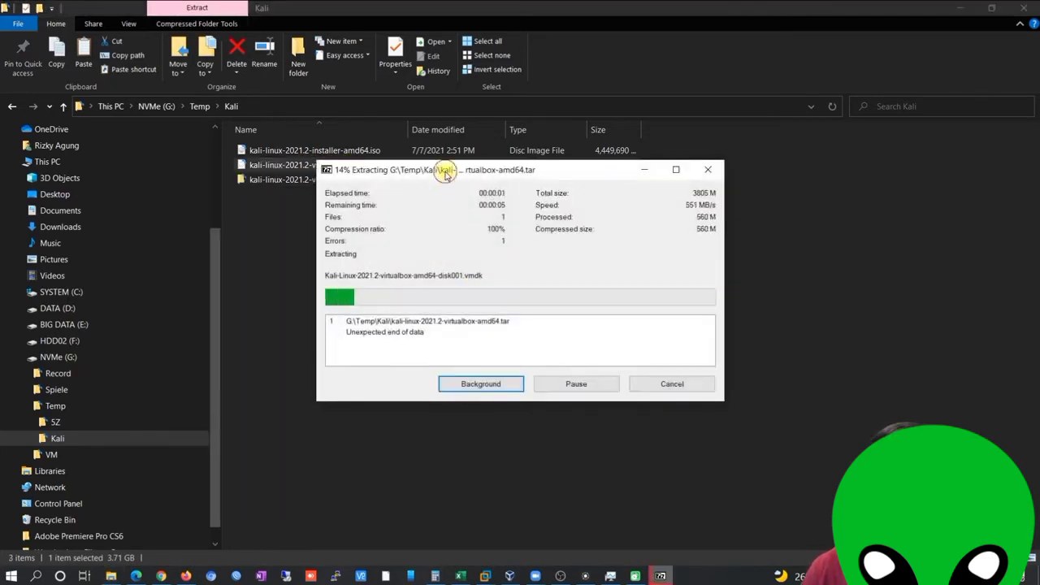
left_click_drag(445, 182, 480, 212)
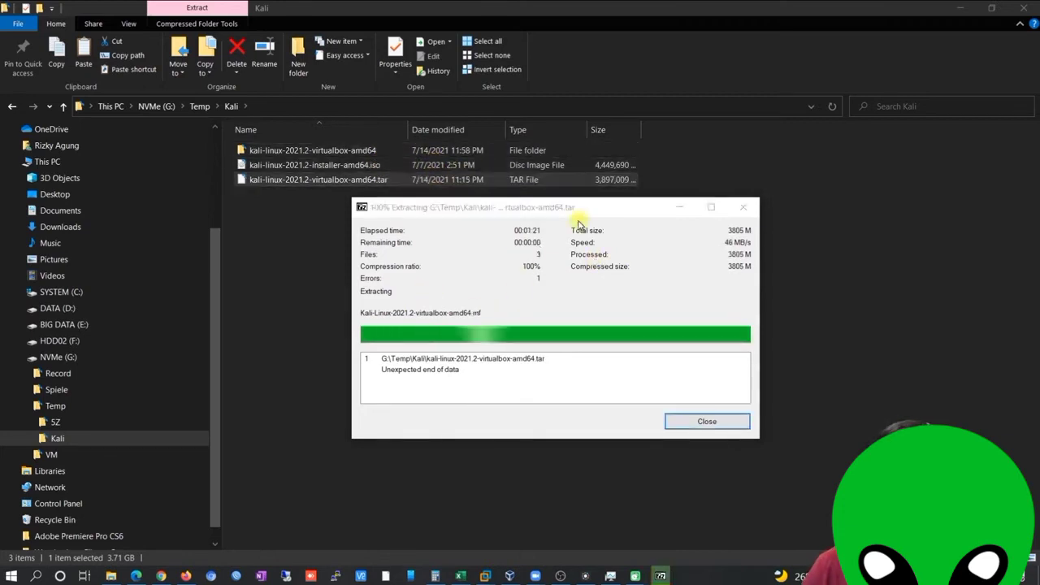
left_click_drag(577, 217, 556, 221)
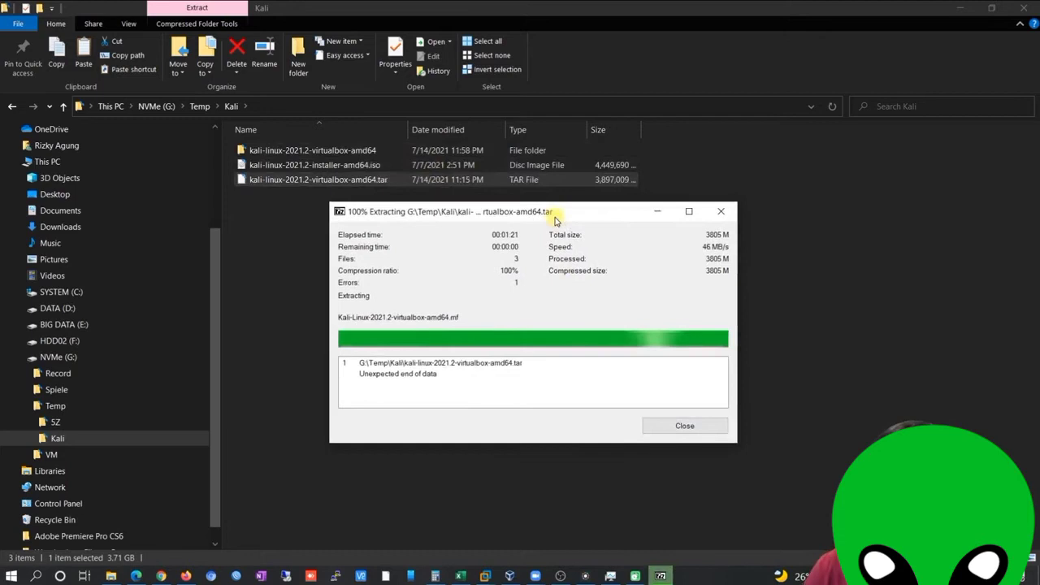
left_click(715, 426)
Open the extracted kali-linux-2021.2-virtualbox-amd64 folder, fit the Name column to the full file names and select the .ovf file.
double_click(375, 146)
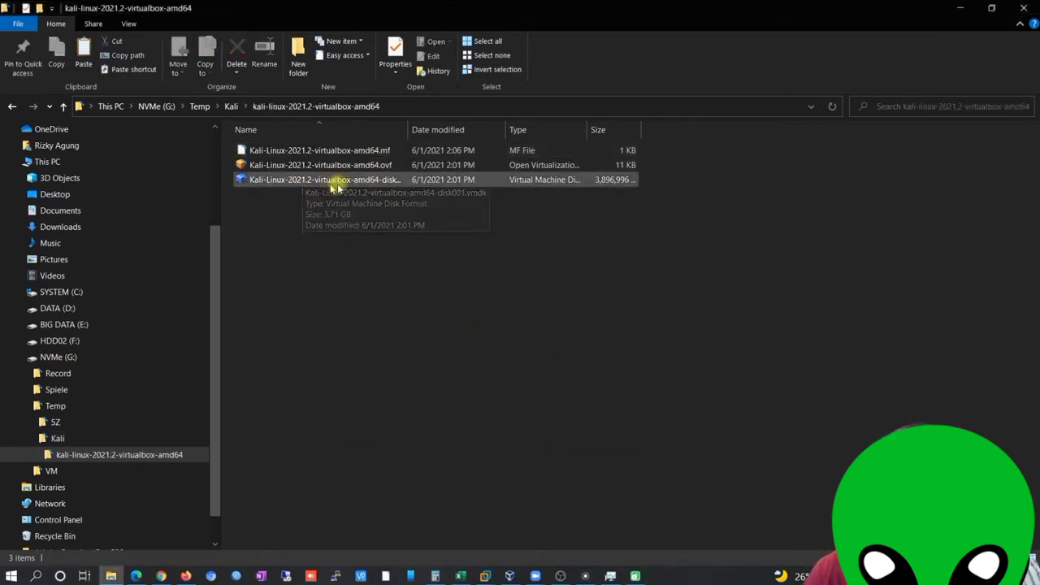
left_click(364, 151)
left_click(380, 182)
double_click(408, 130)
left_click(383, 164)
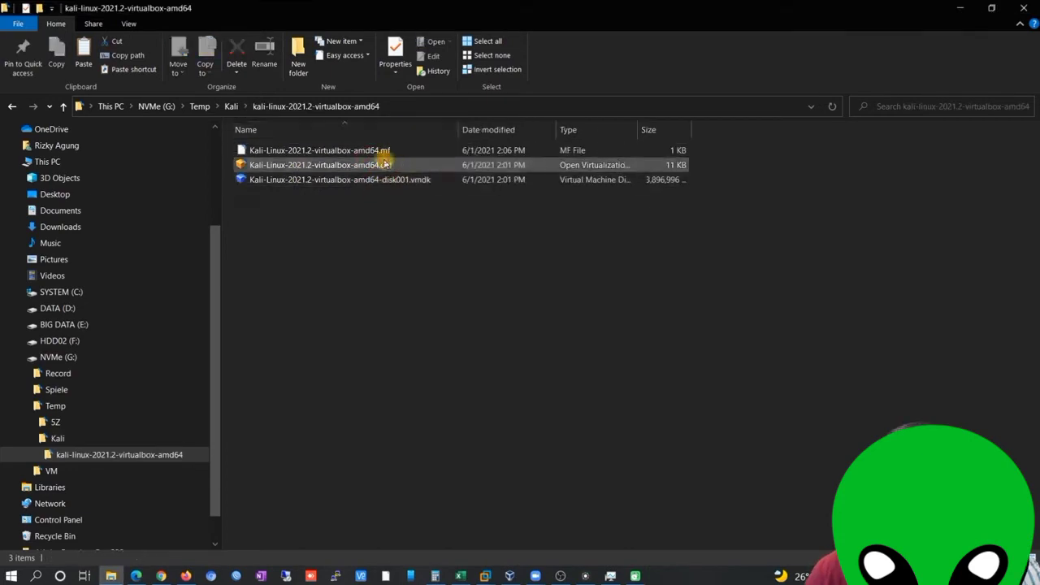
left_click(383, 165)
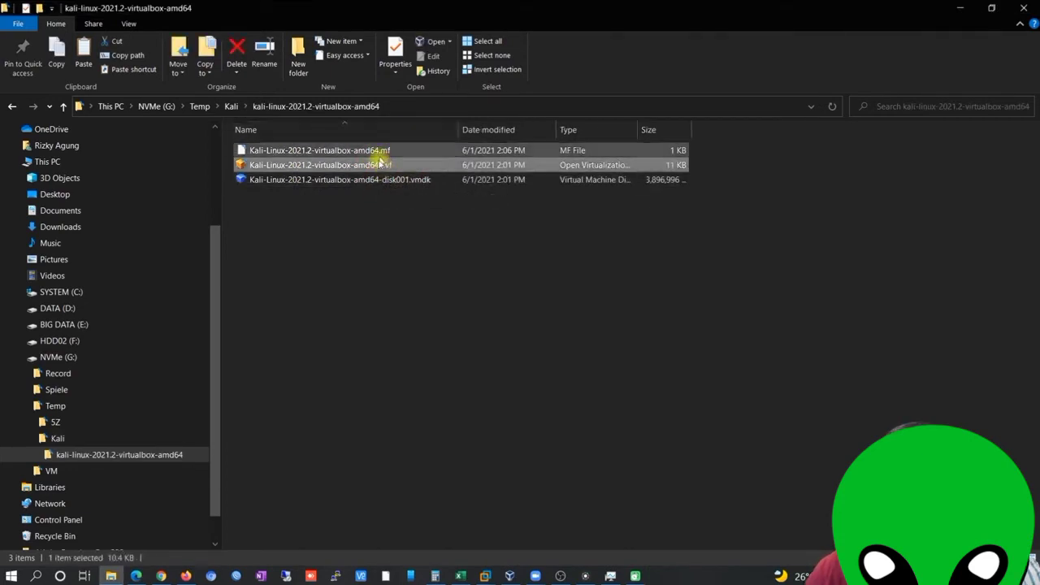
Switch to Oracle VM VirtualBox Manager and start the Import Appliance wizard.
left_click(510, 575)
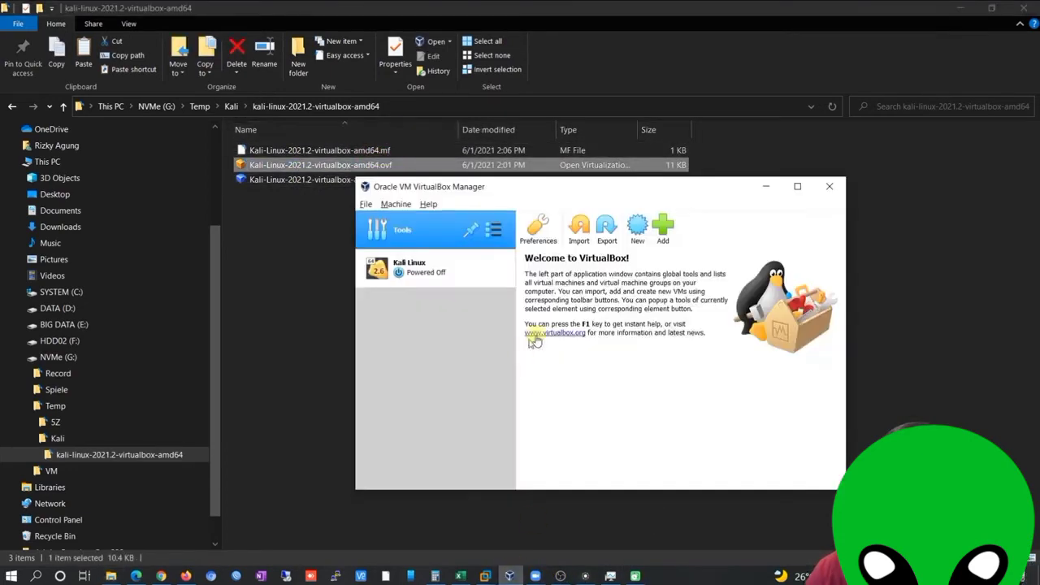
left_click_drag(436, 189, 449, 197)
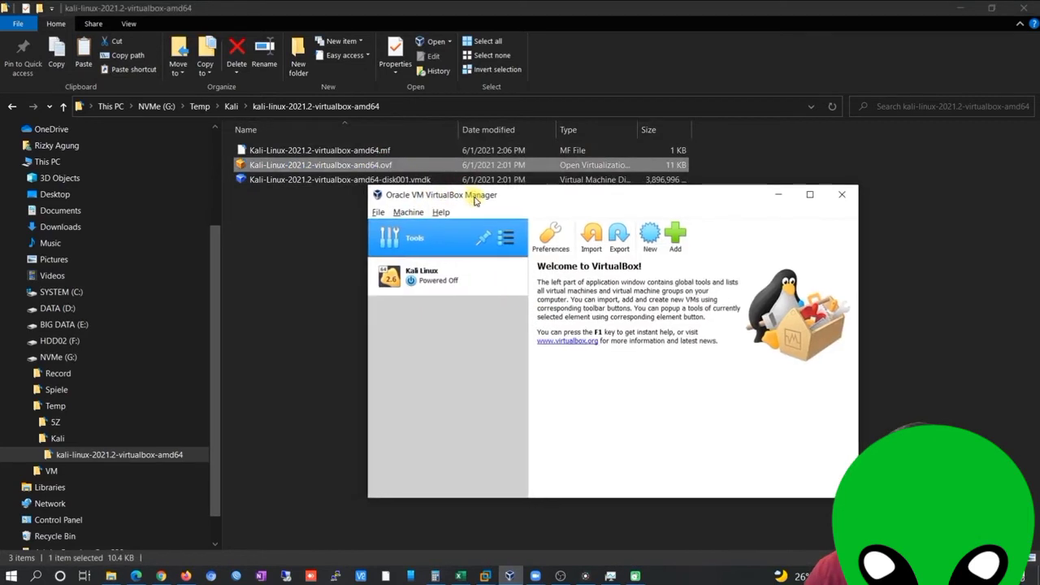
left_click(377, 214)
left_click(377, 213)
left_click(377, 213)
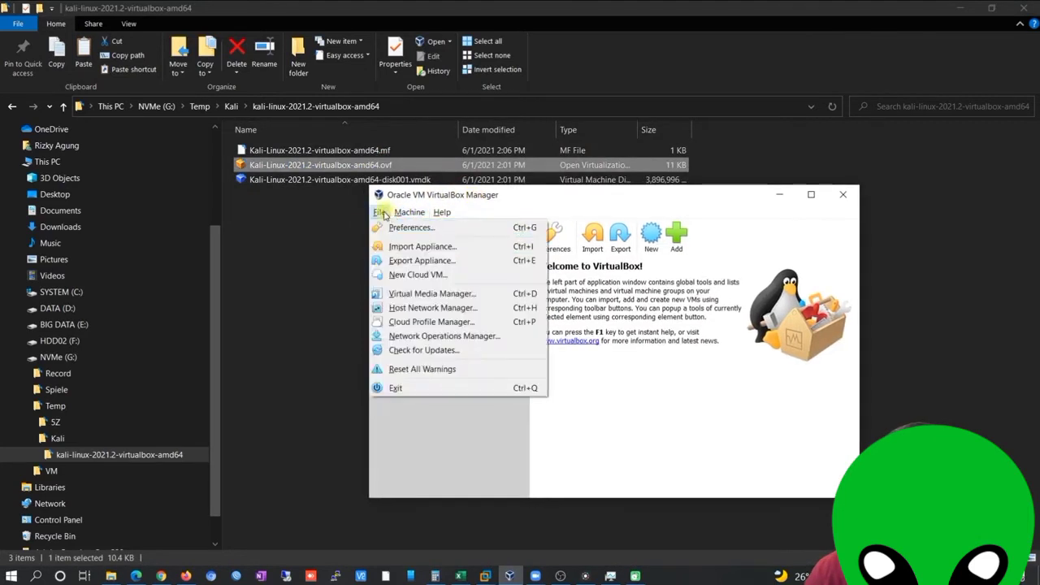
left_click(390, 247)
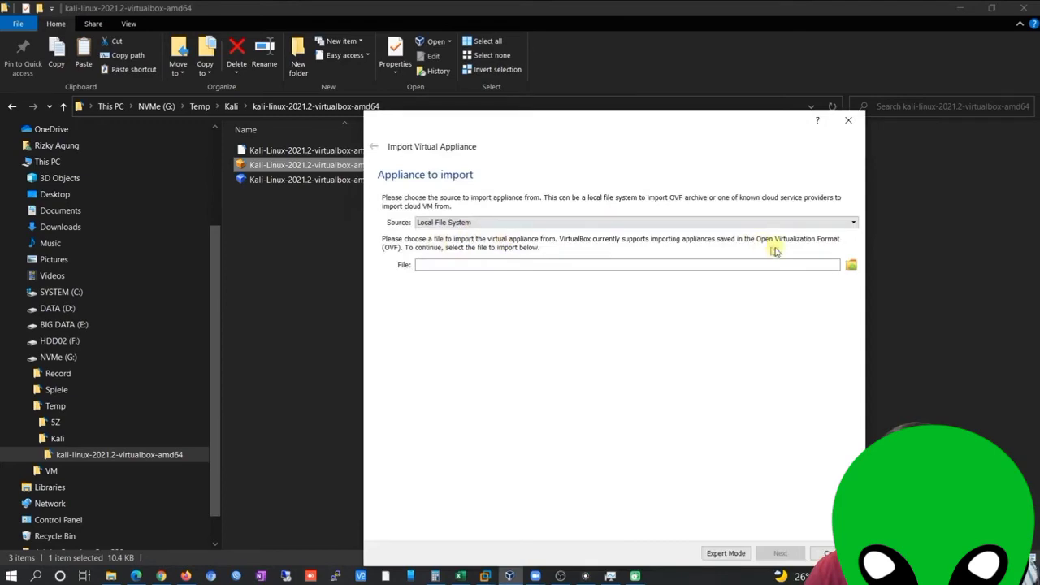
Choose Kali-Linux-2021.2-virtualbox-amd64.ovf from G:\Temp\Kali\kali-linux-2021.2-virtualbox-amd64 as the appliance file to import.
left_click(852, 264)
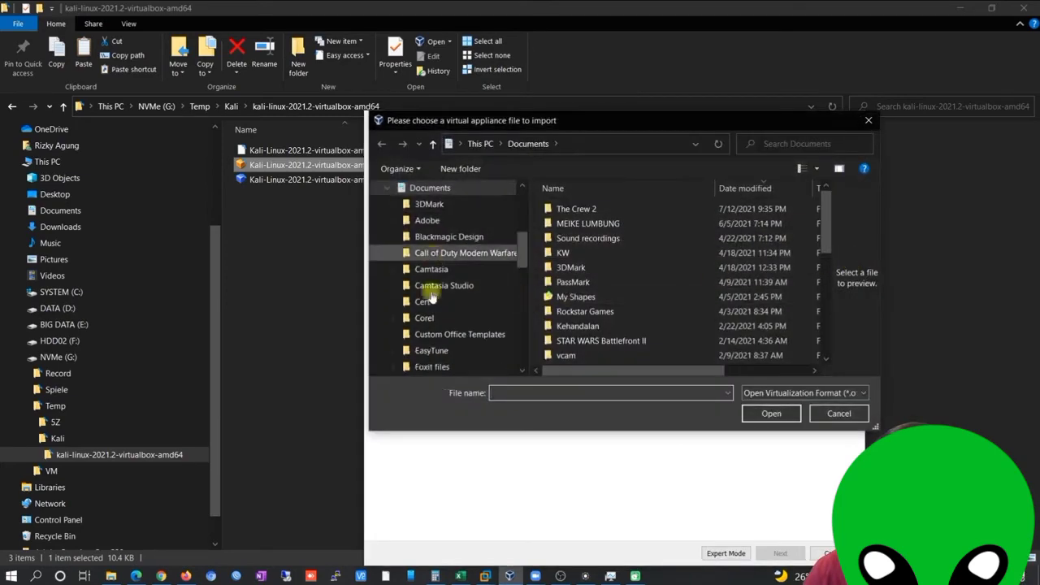
scroll(443, 300, "down", 8)
scroll(450, 304, "down", 2)
left_click(449, 284)
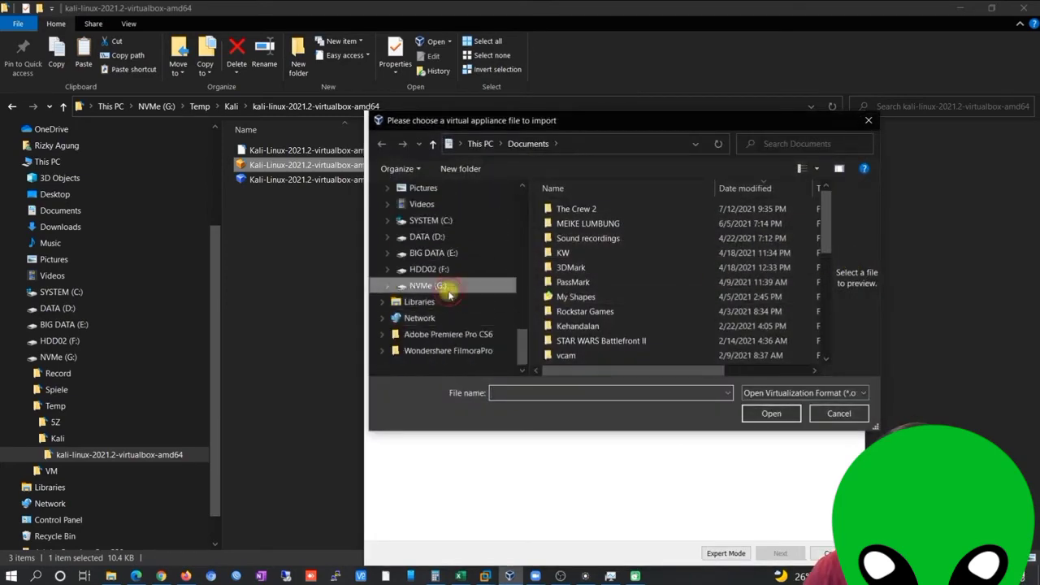
double_click(581, 236)
double_click(564, 222)
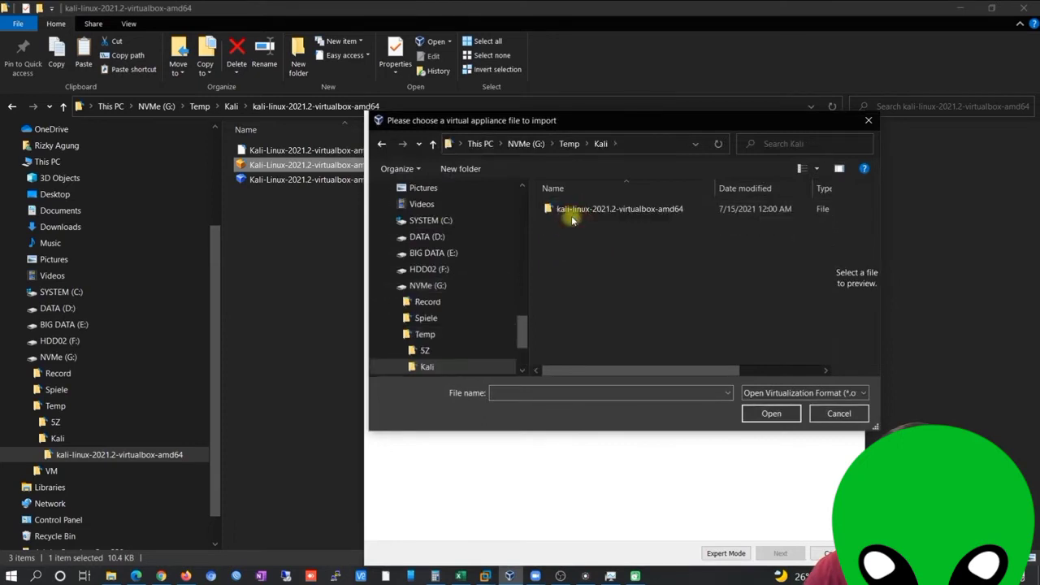
double_click(569, 209)
left_click(696, 210)
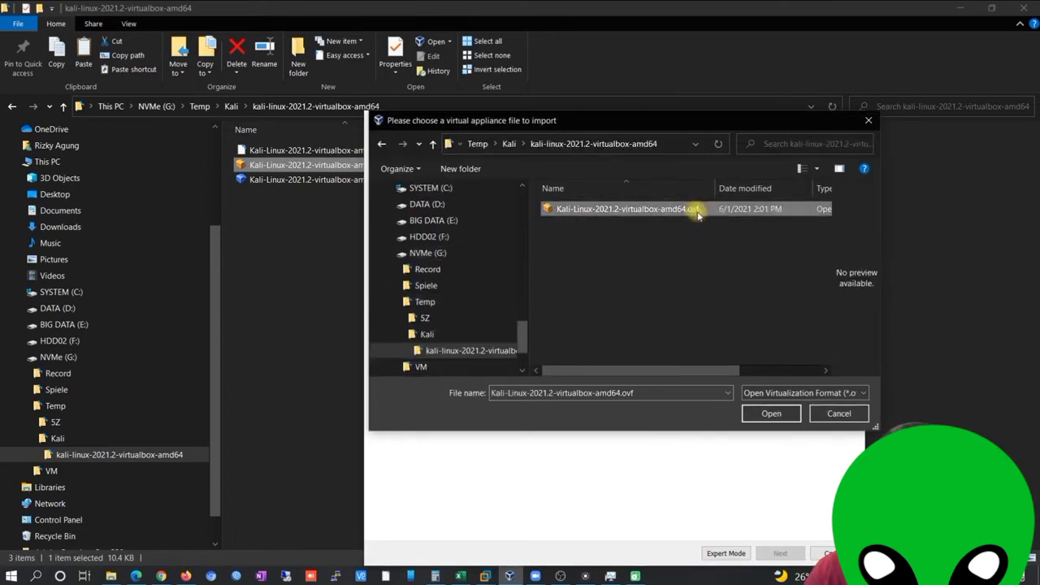
left_click(790, 415)
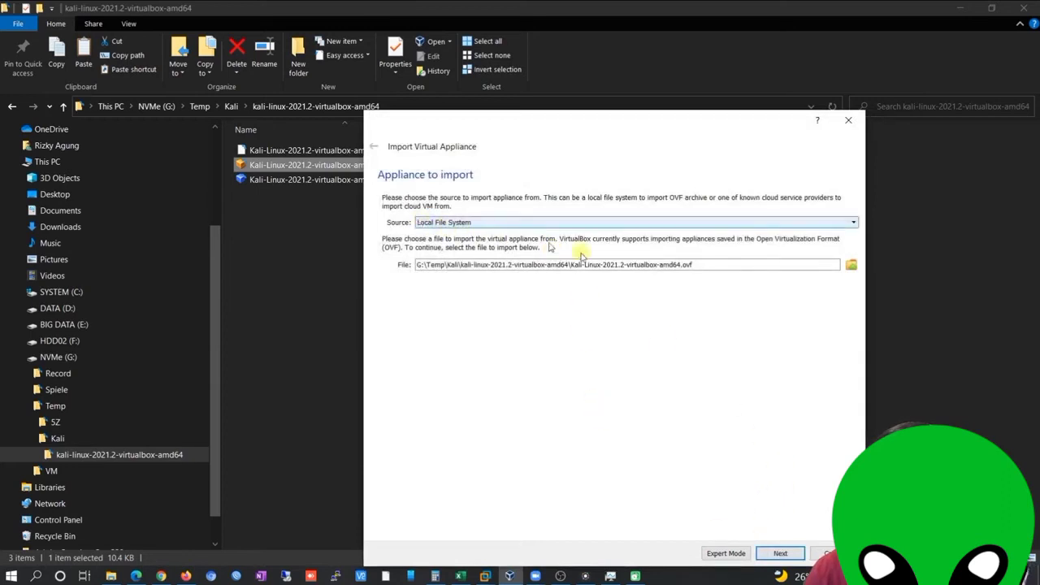
Continue to the appliance settings and review the virtual machine's listed properties, such as its name and product.
left_click(780, 553)
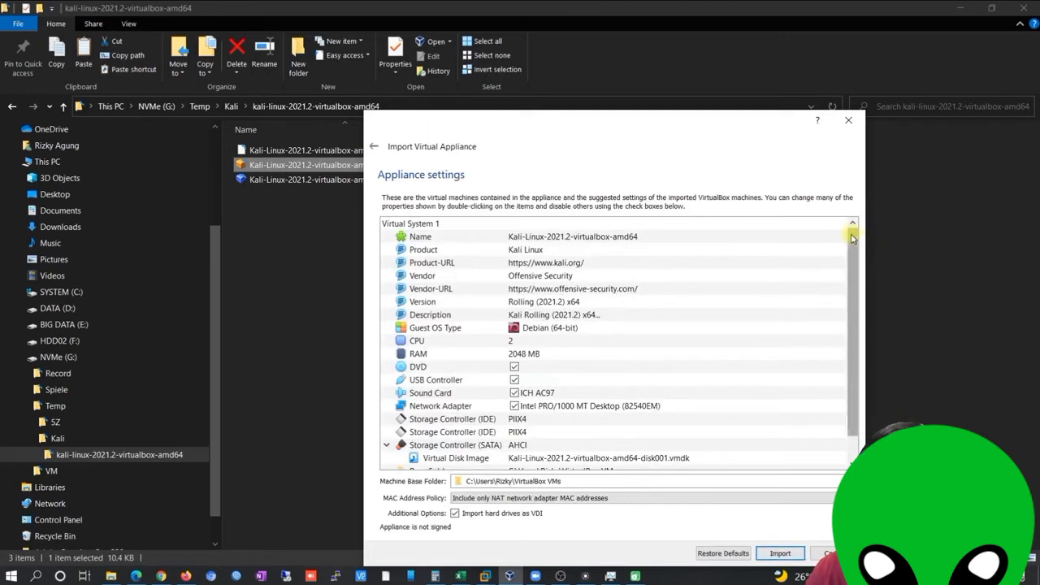
mouse_move(853, 236)
left_mouse_down()
mouse_move(864, 249)
mouse_move(854, 229)
left_mouse_up()
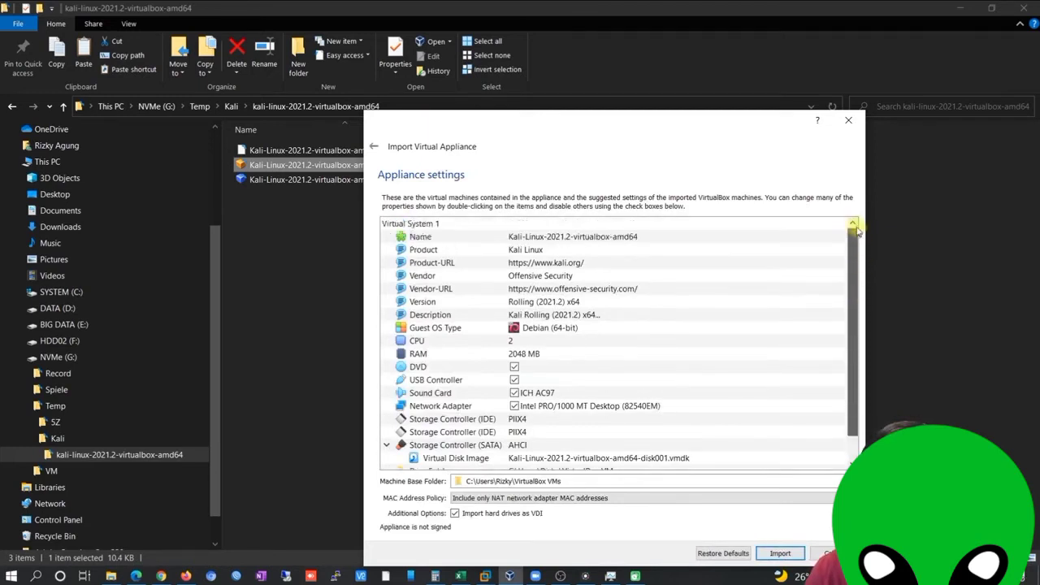
left_click(564, 251)
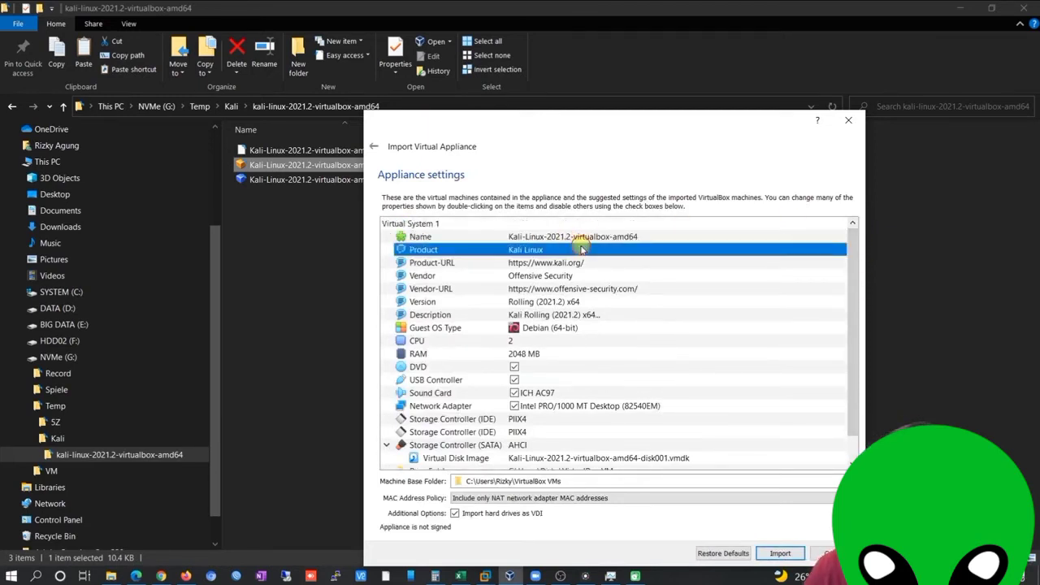
Examine the appliance's identification properties: name, product, product URL, vendor, vendor URL, version, description and guest OS type.
left_click(576, 237)
left_click(513, 252)
left_click(499, 275)
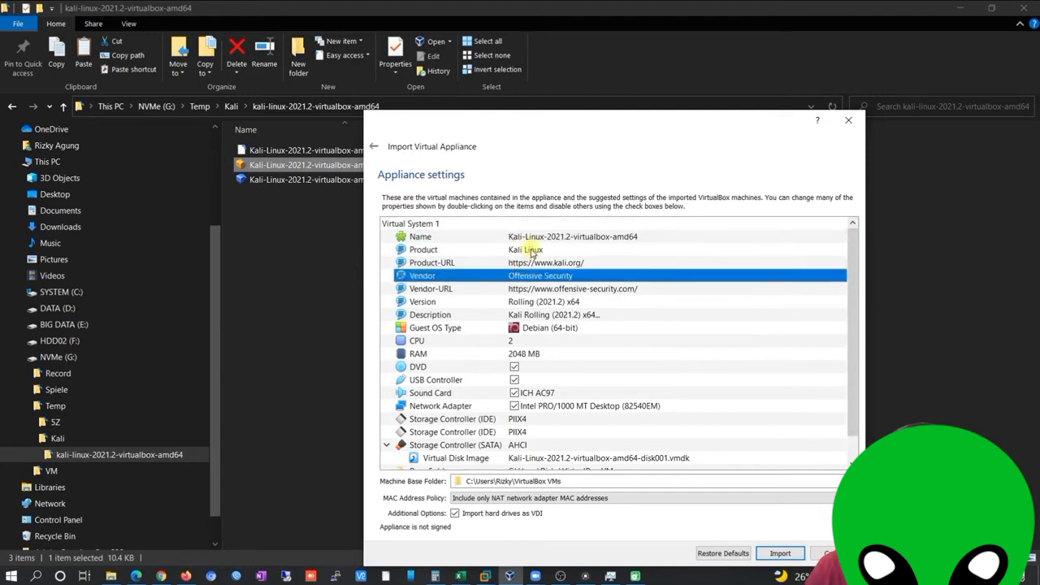
left_click(532, 238)
left_click(534, 262)
left_click(533, 290)
left_click(534, 316)
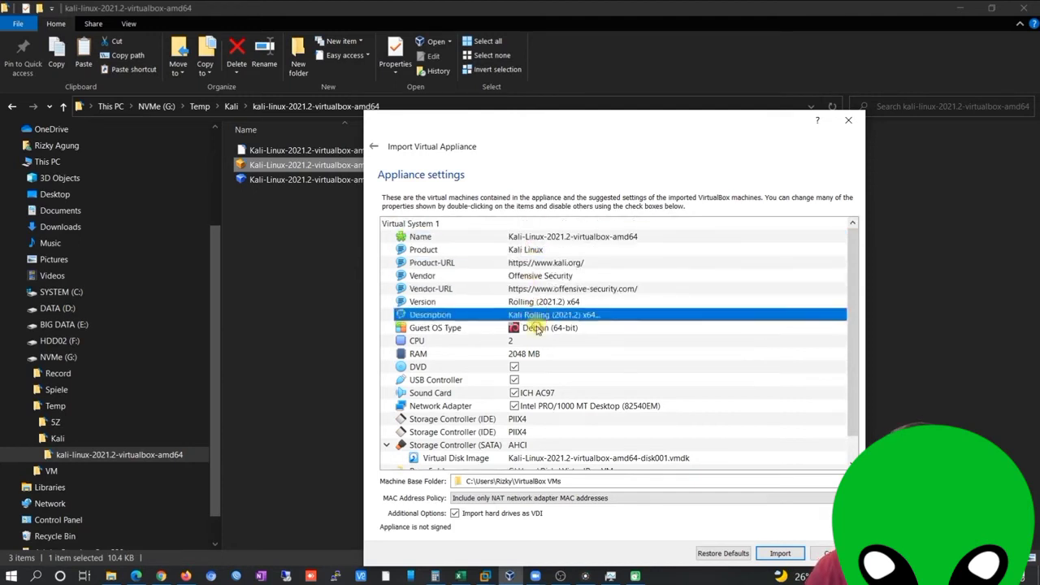
left_click(536, 329)
left_click(539, 277)
left_click(574, 292)
left_click(568, 313)
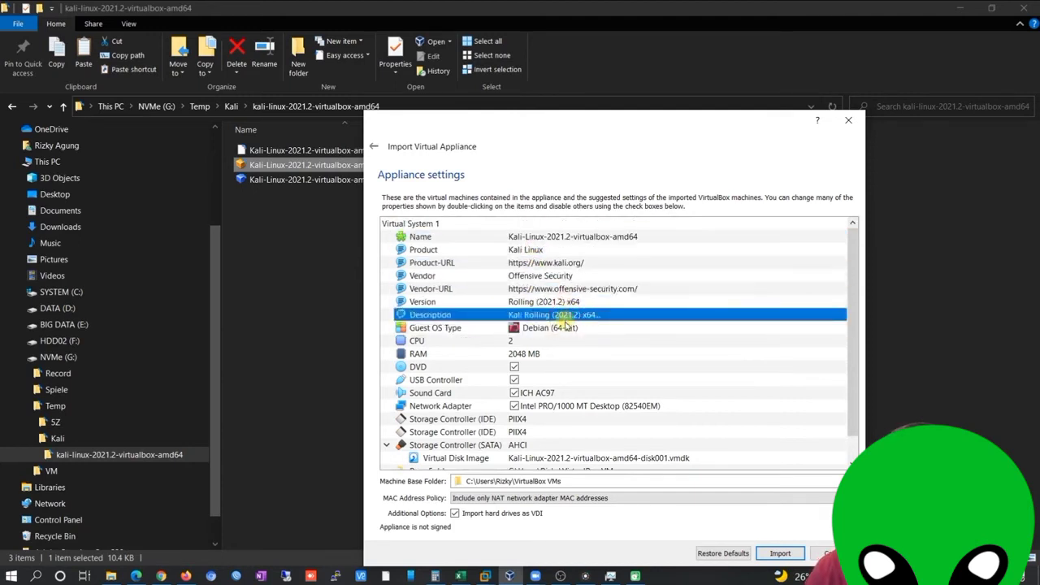
scroll(569, 321, "down", 1)
left_click(524, 277)
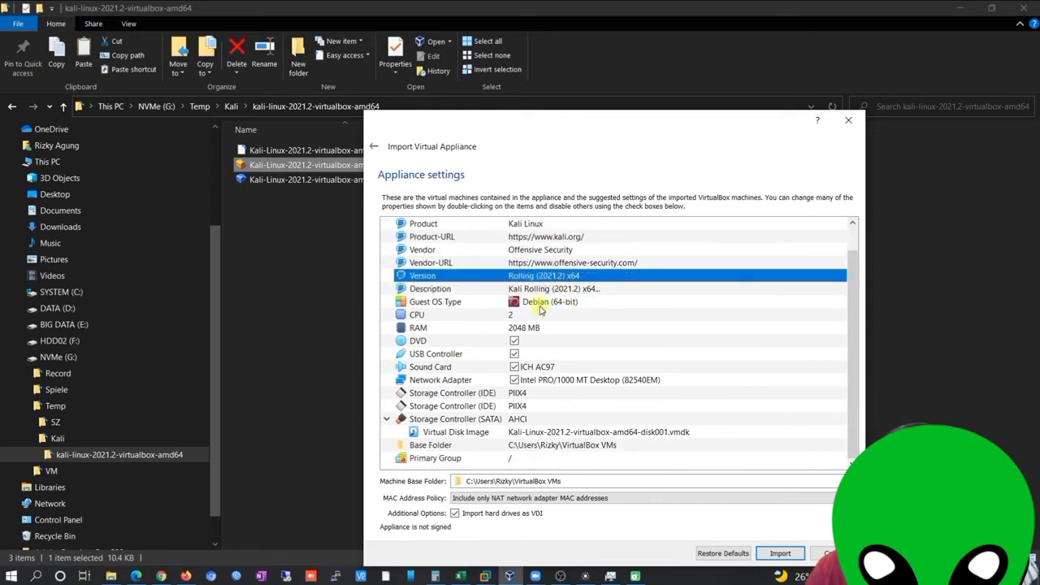
Examine the appliance's hardware and storage settings, including CPU, RAM, DVD, USB controller, sound card, network adapter, virtual disk image and base folder.
left_click(517, 315)
left_click(552, 303)
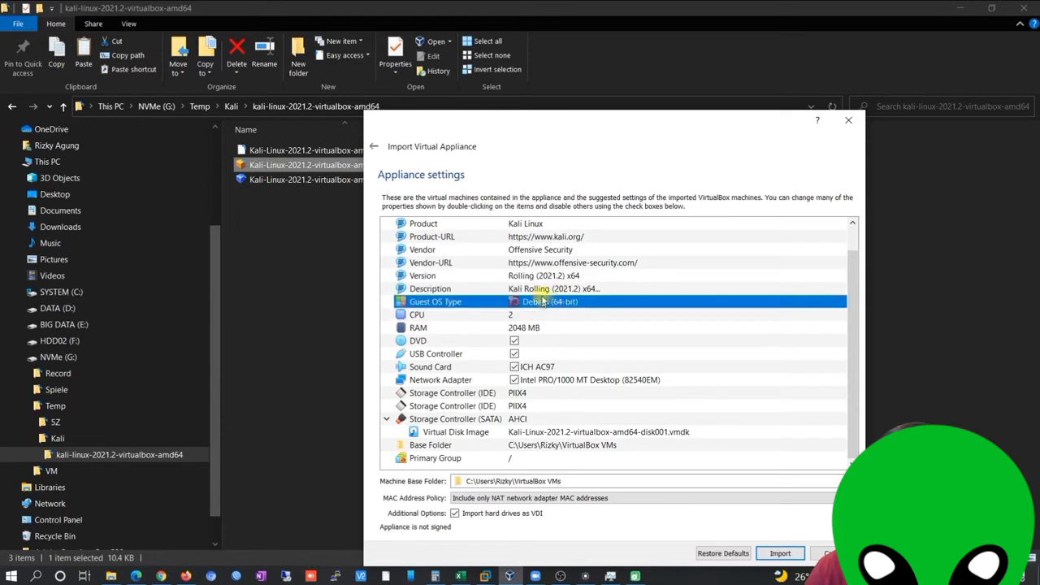
left_click(418, 317)
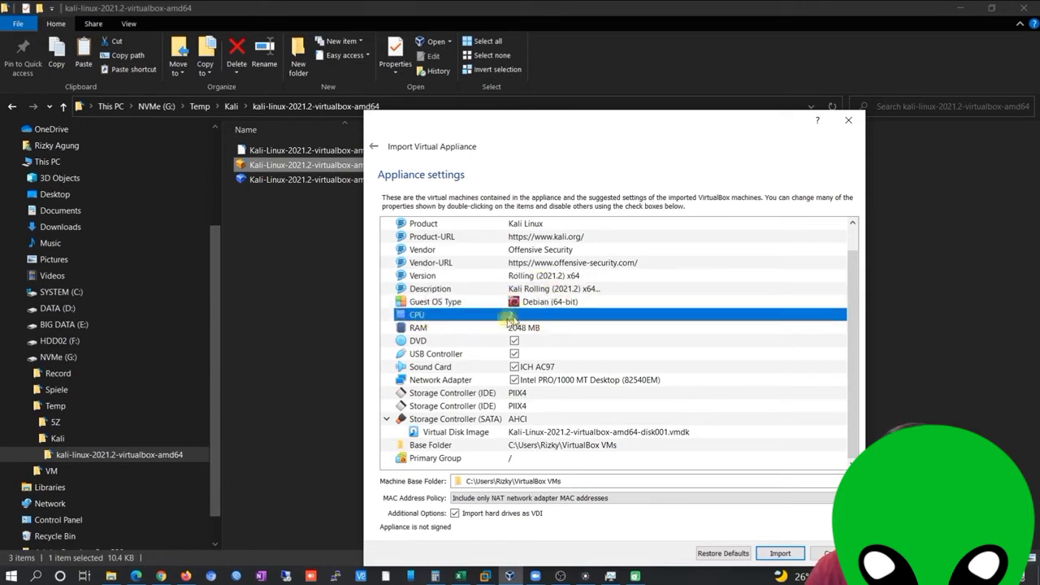
left_click(510, 328)
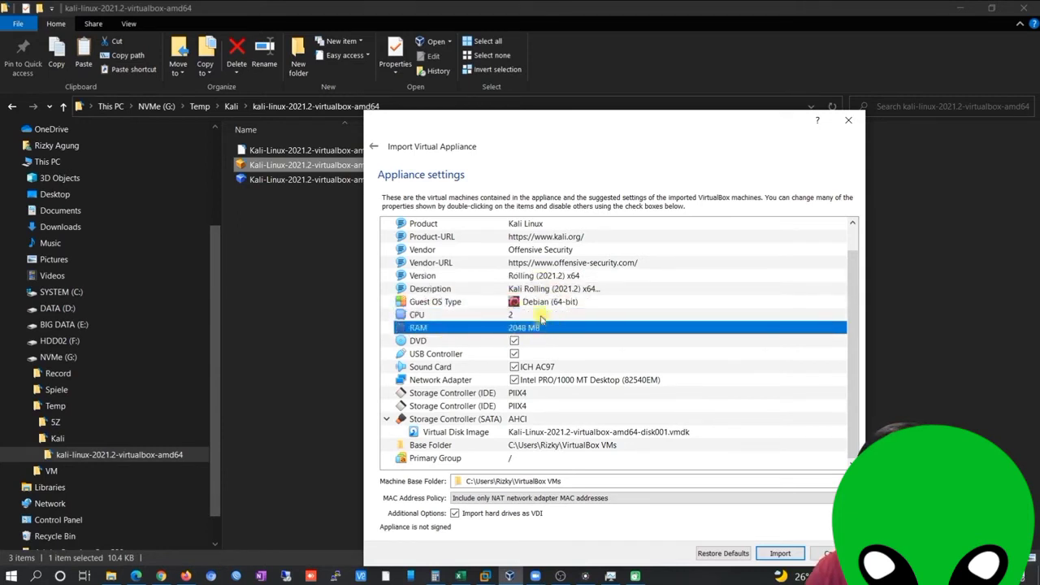
left_click(542, 316)
left_click(540, 326)
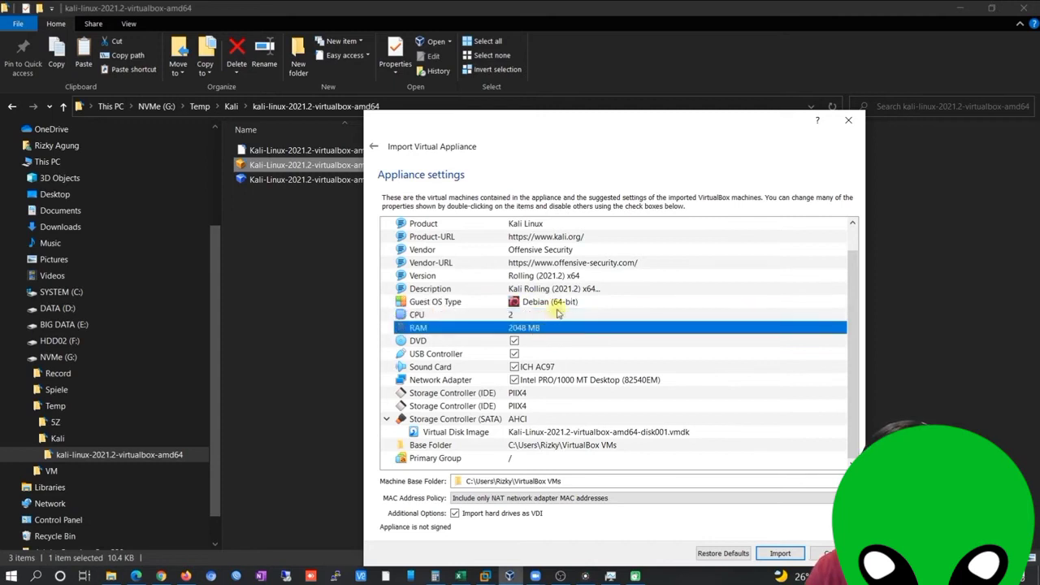
left_click(527, 341)
left_click(529, 355)
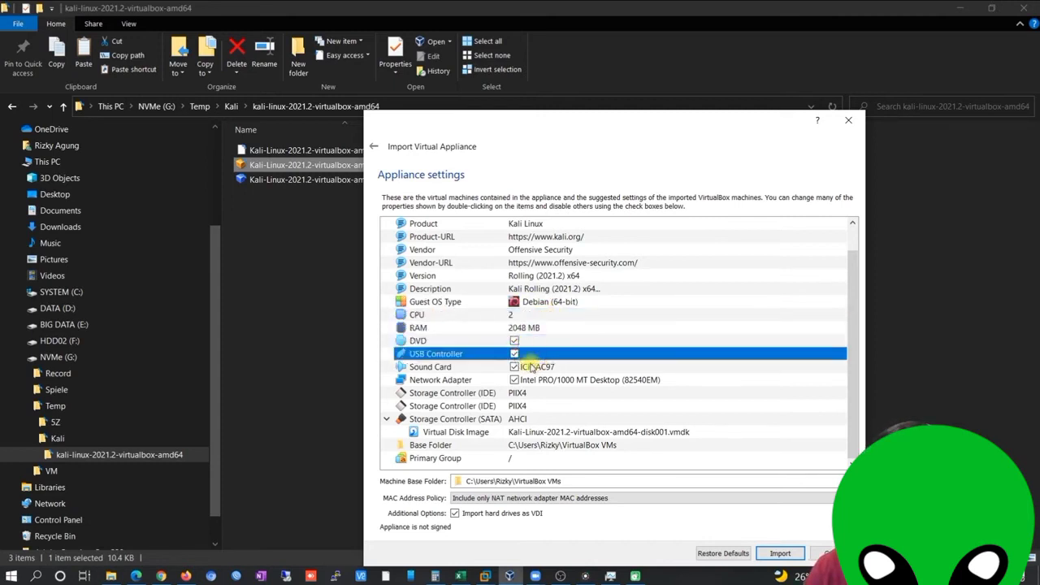
left_click(530, 366)
left_click(532, 379)
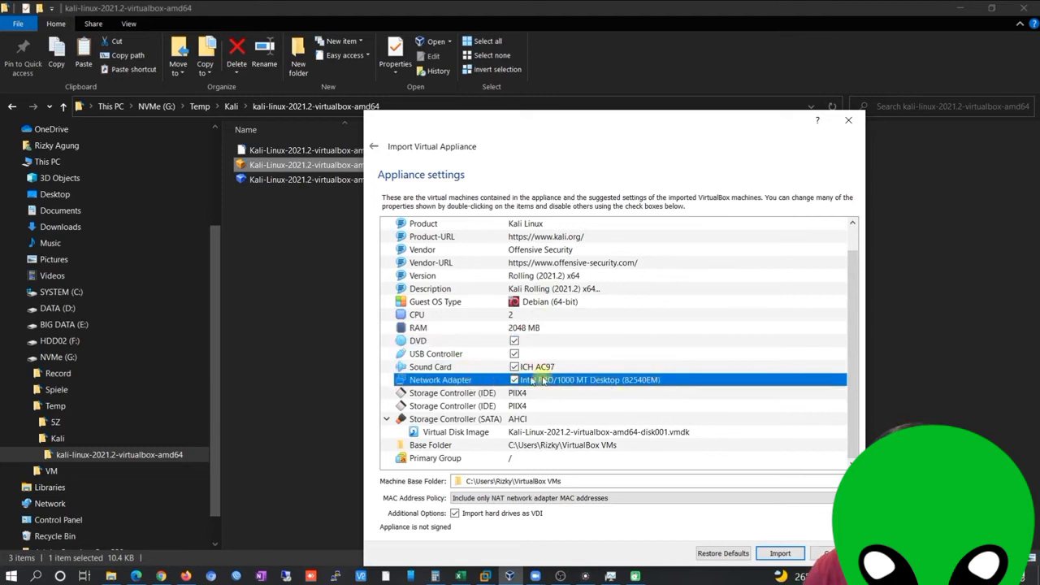
left_click(543, 432)
left_click(540, 444)
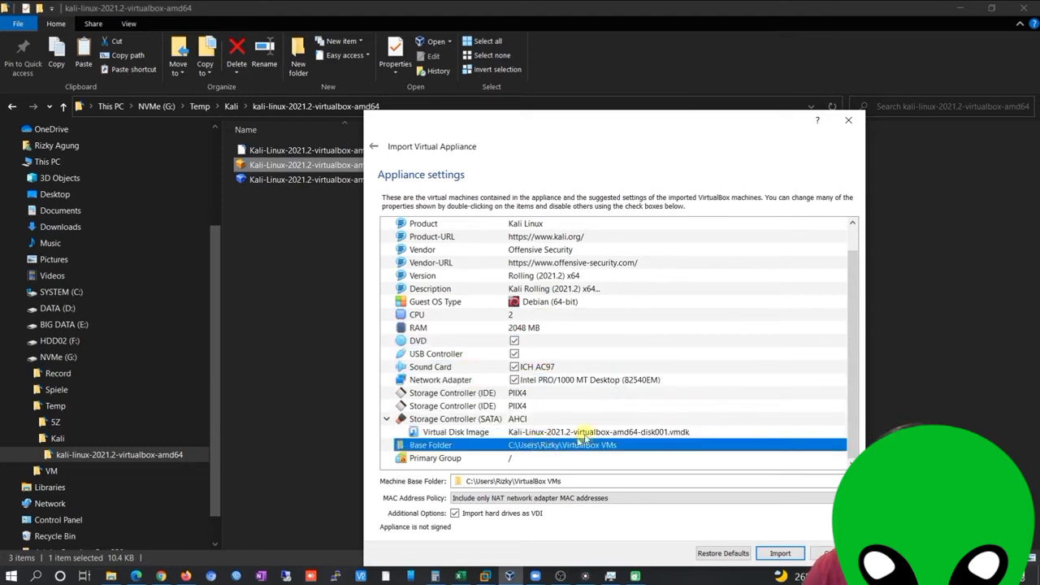
left_click(605, 379)
scroll(637, 307, "up", 1)
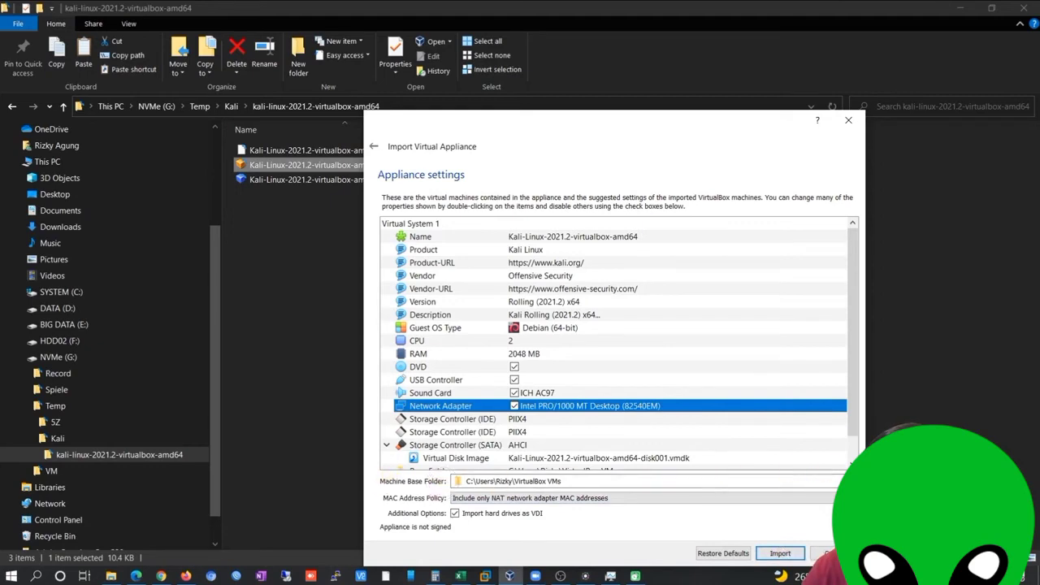
Browse for another machine base folder and open G:\VM\VirtualBox\Linux.
left_click(561, 481)
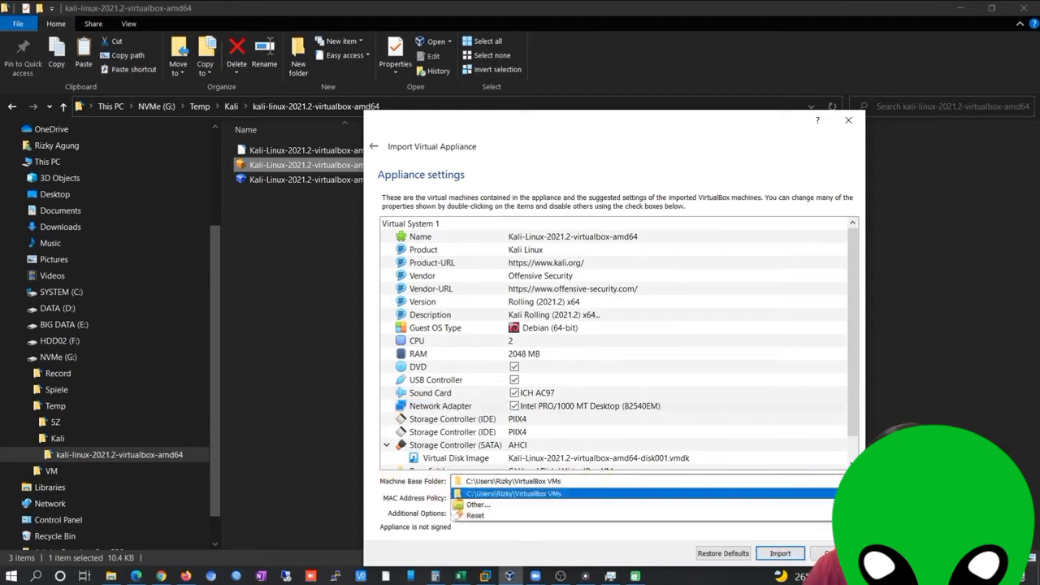
left_click(478, 504)
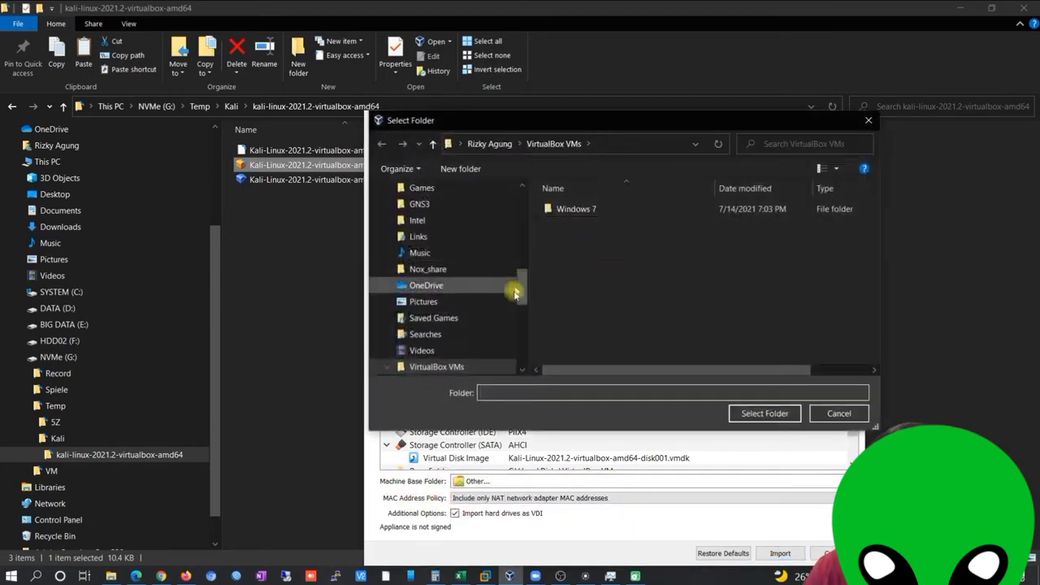
scroll(512, 304, "down", 4)
scroll(510, 316, "down", 3)
left_click(455, 285)
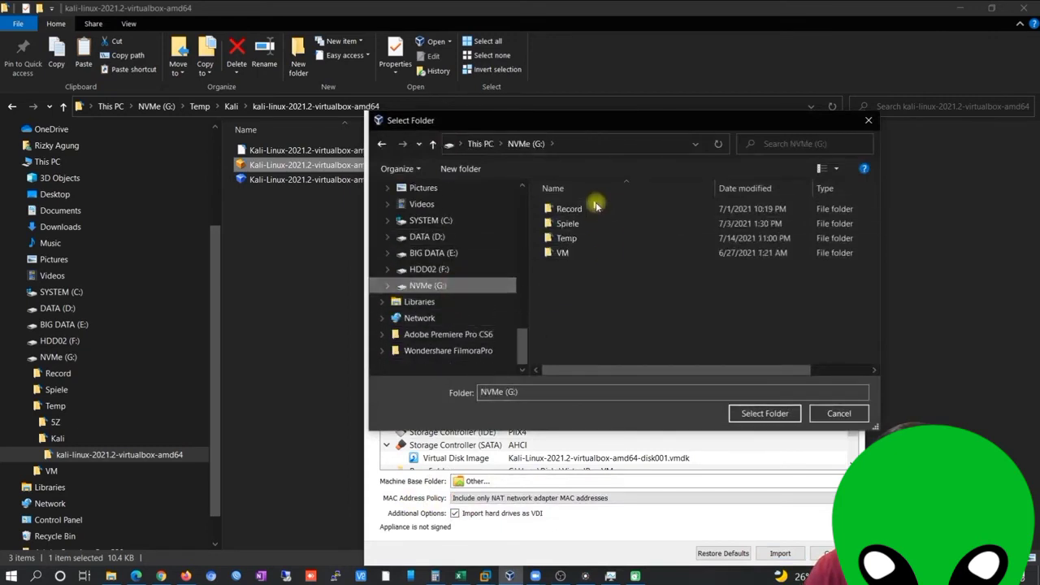
double_click(569, 252)
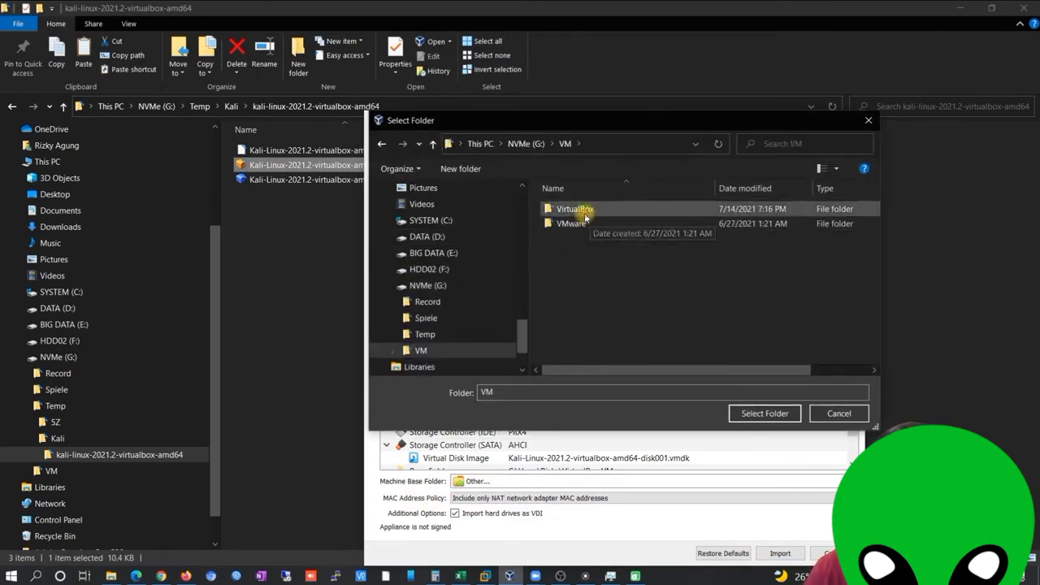
double_click(581, 211)
double_click(567, 208)
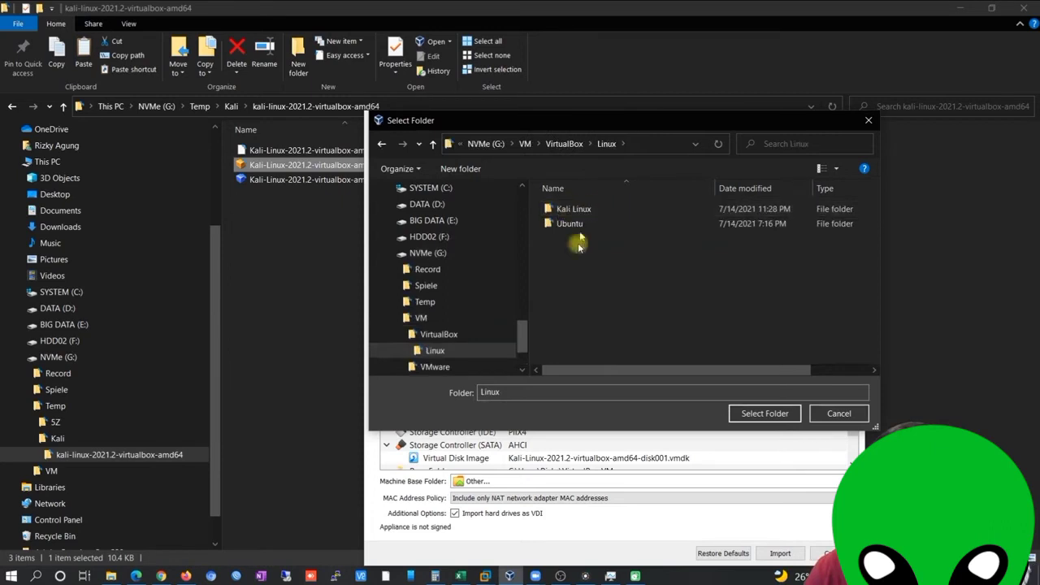
Create a folder named Kali Linux VM inside the Linux folder and choose it as the machine base folder.
left_click(460, 168)
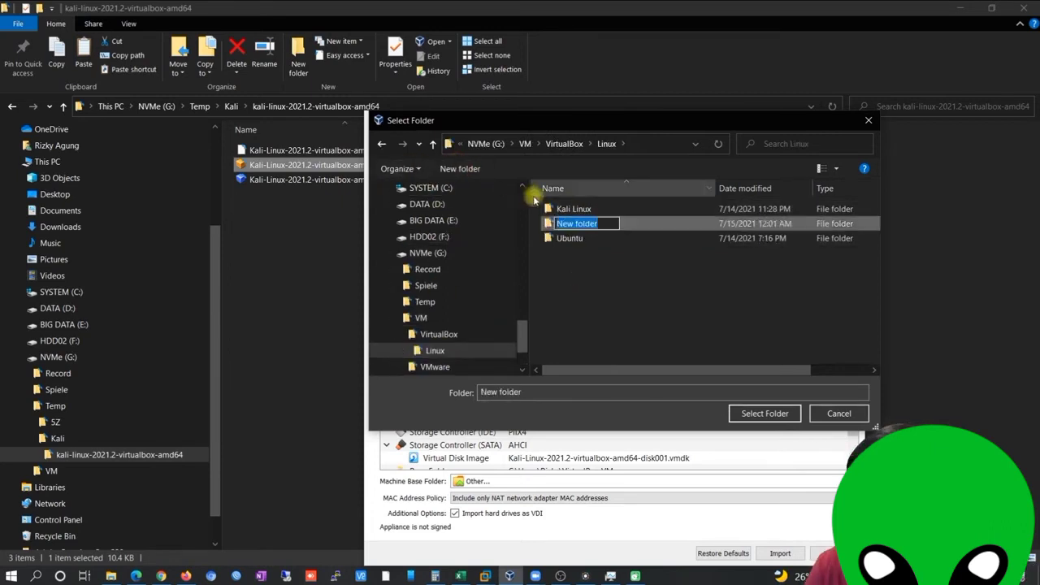
type("Kali Linux VM")
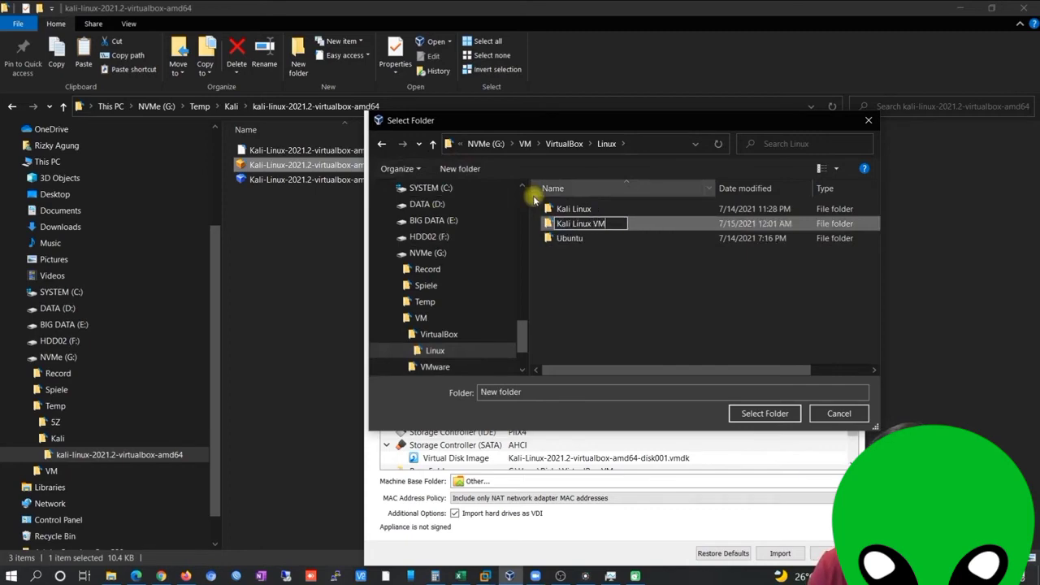
key("Return")
left_click(772, 416)
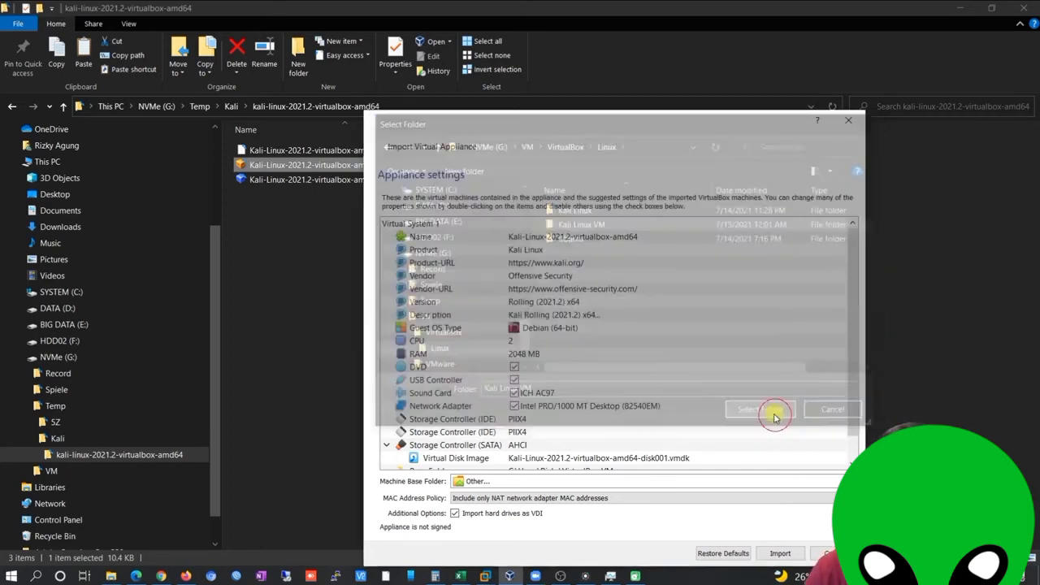
Import the Kali Linux appliance, agreeing to its software license agreement, and move the progress window upward.
left_click(780, 553)
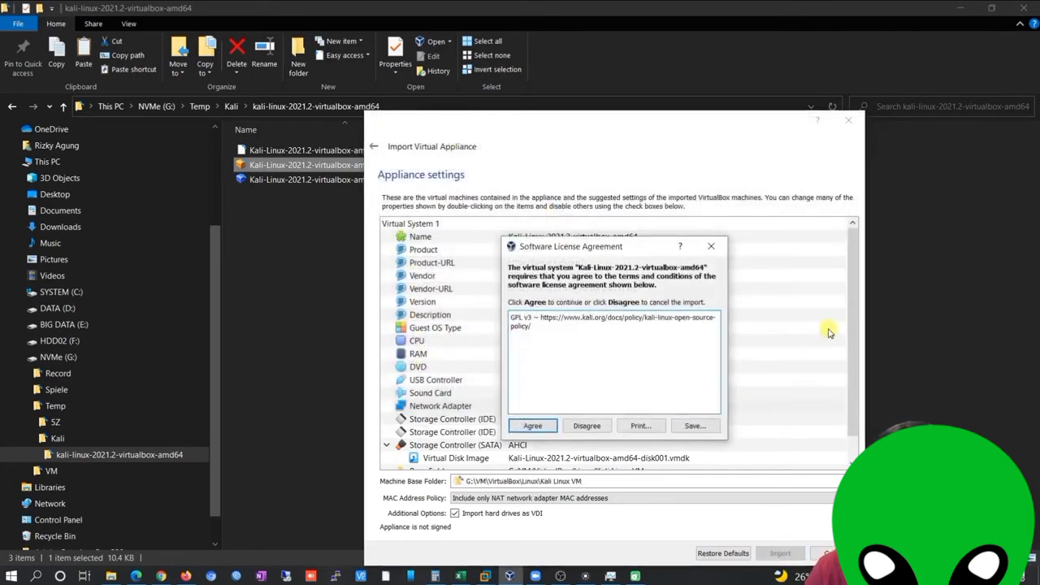
left_click(531, 427)
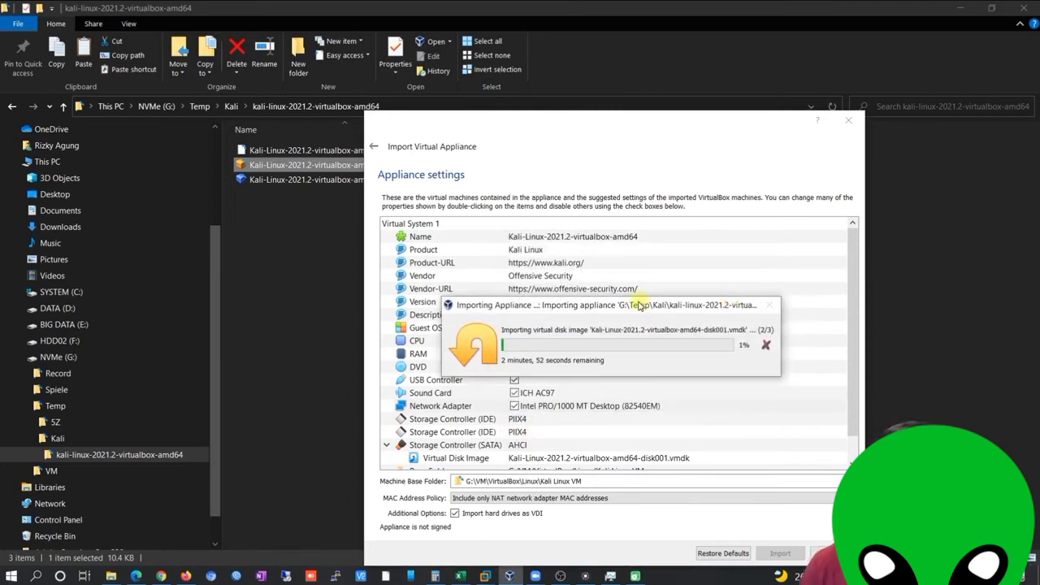
left_click_drag(639, 304, 628, 273)
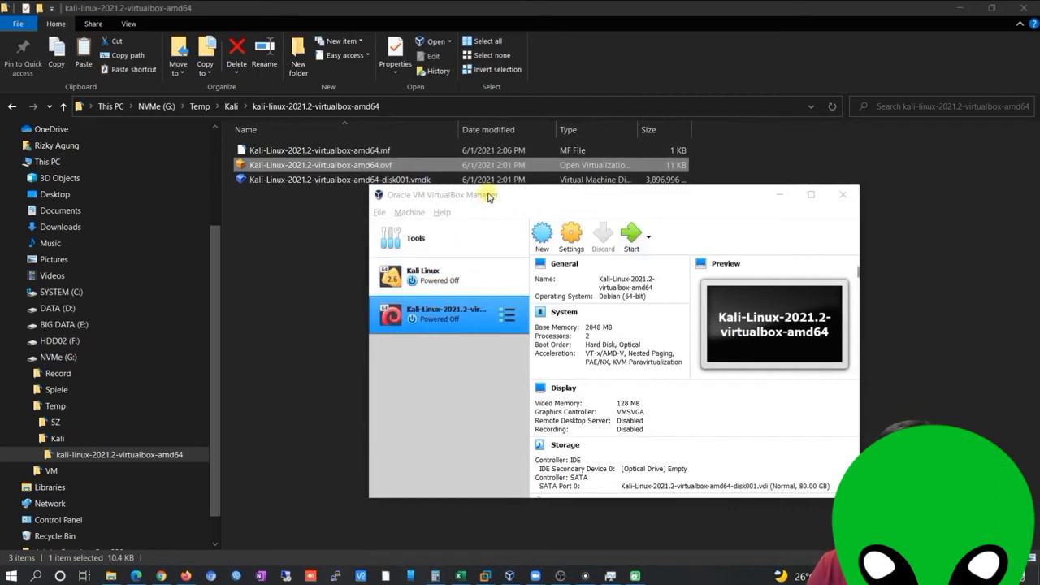
Compare the two Kali virtual machines' details, then start the imported Kali-Linux-2021.2-virtualbox-amd64 machine.
left_click(425, 277)
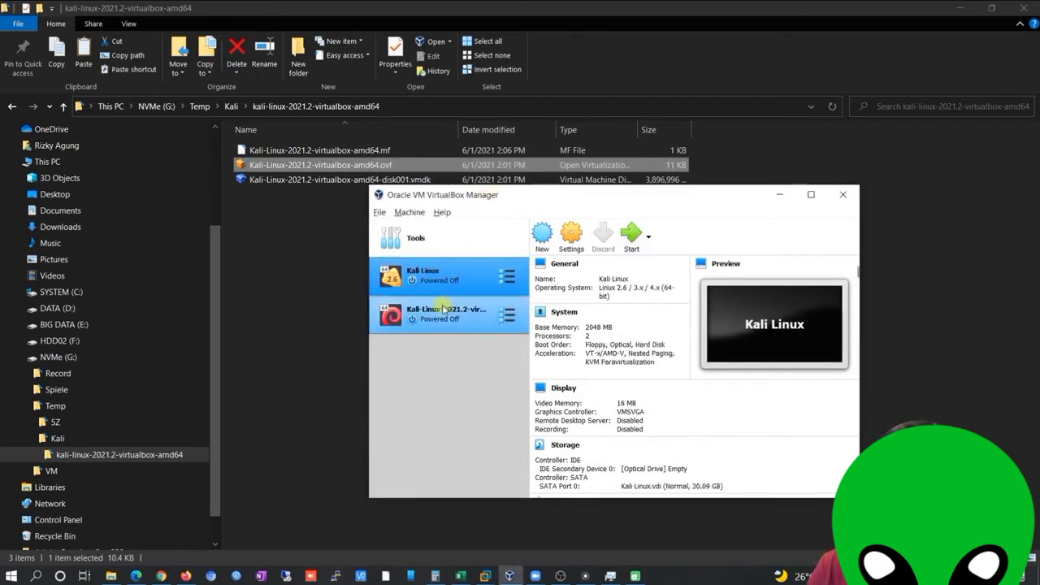
left_click(442, 322)
left_click(432, 273)
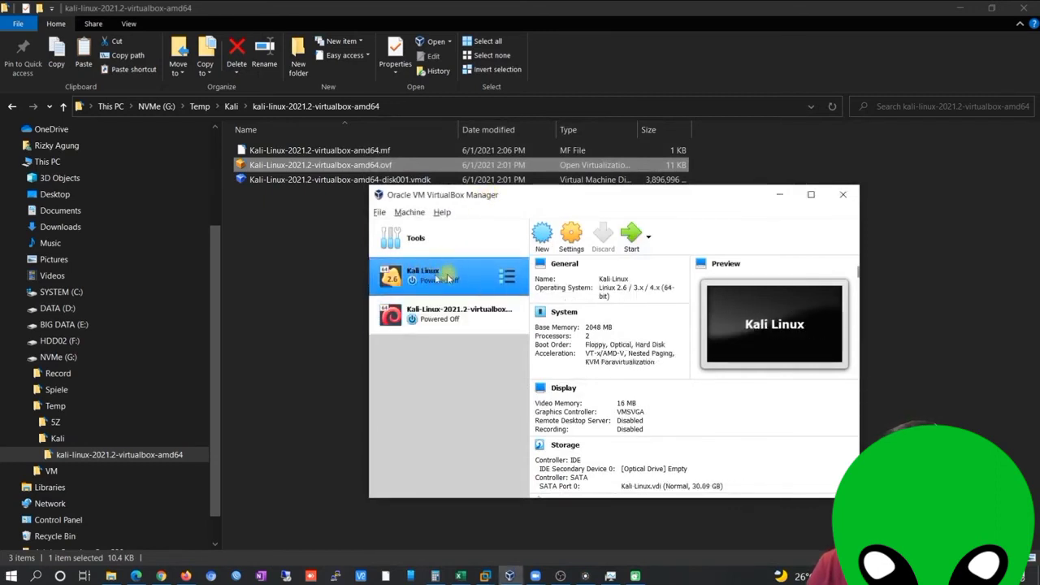
left_click(478, 325)
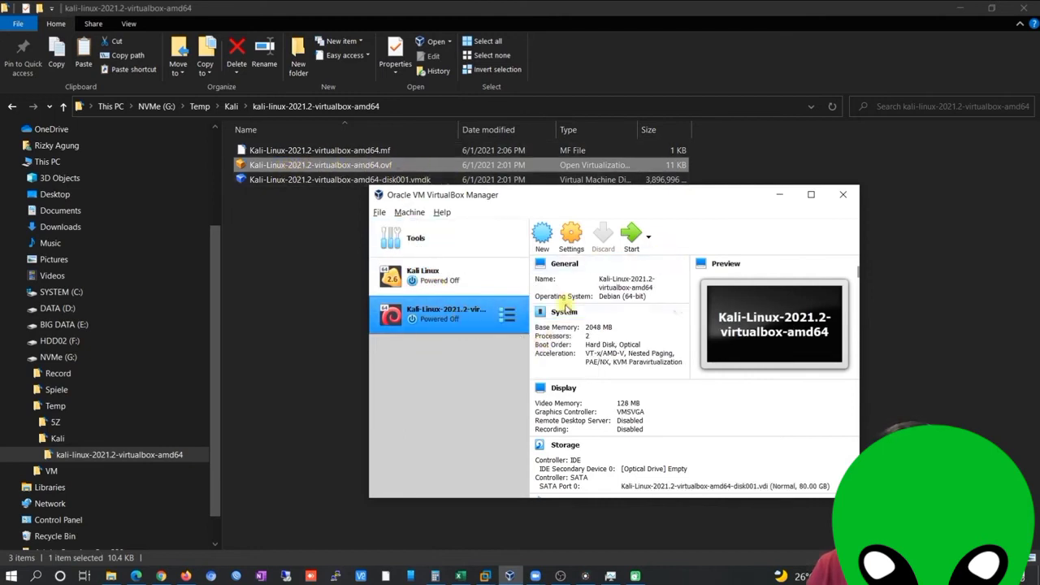
left_click(633, 235)
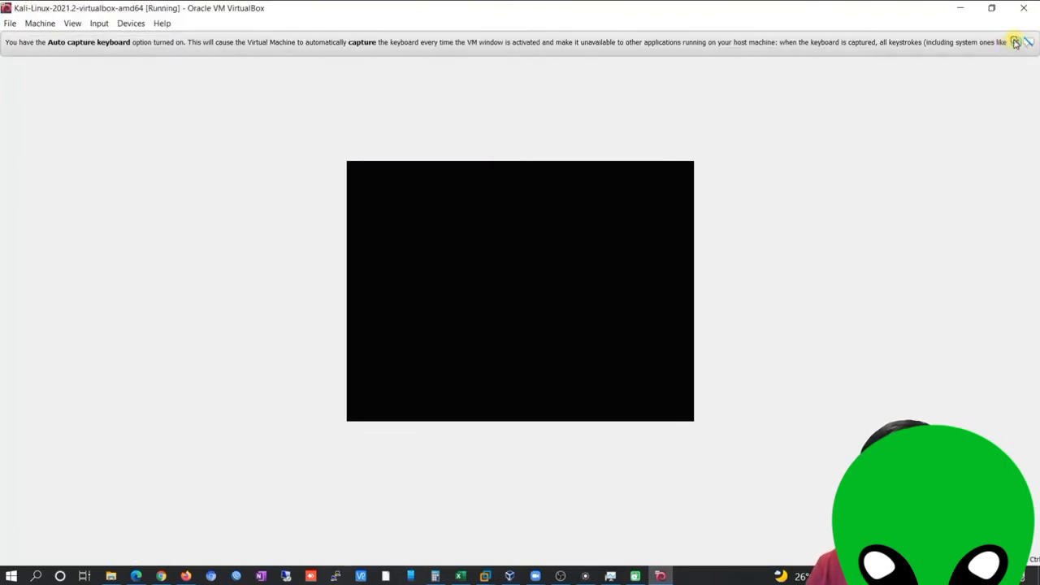
Boot the Kali GNU/Linux entry in the virtual machine and dismiss the keyboard capture and mouse integration notices.
left_click(1014, 42)
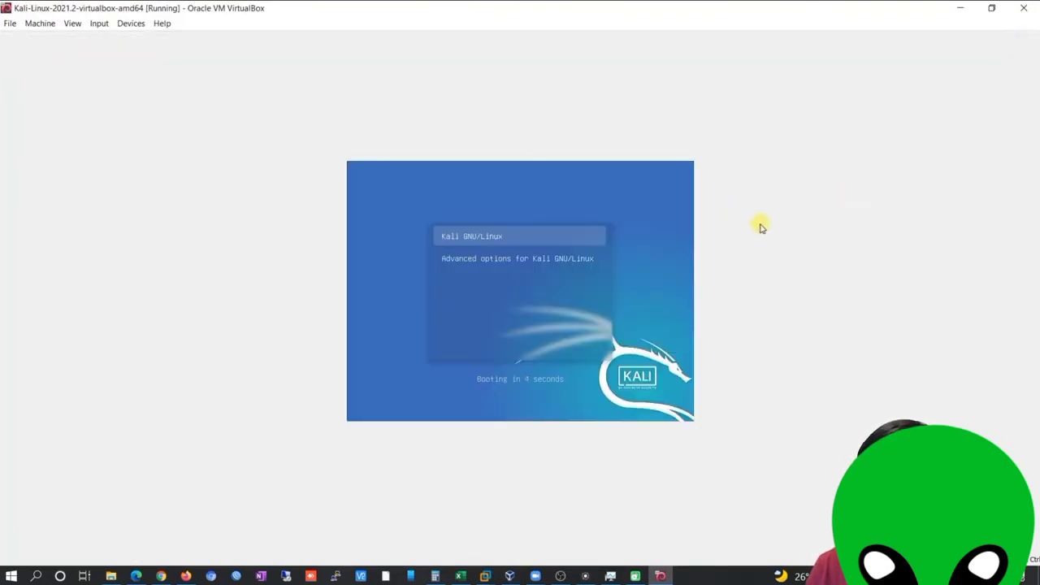
left_click(662, 218)
key("Return")
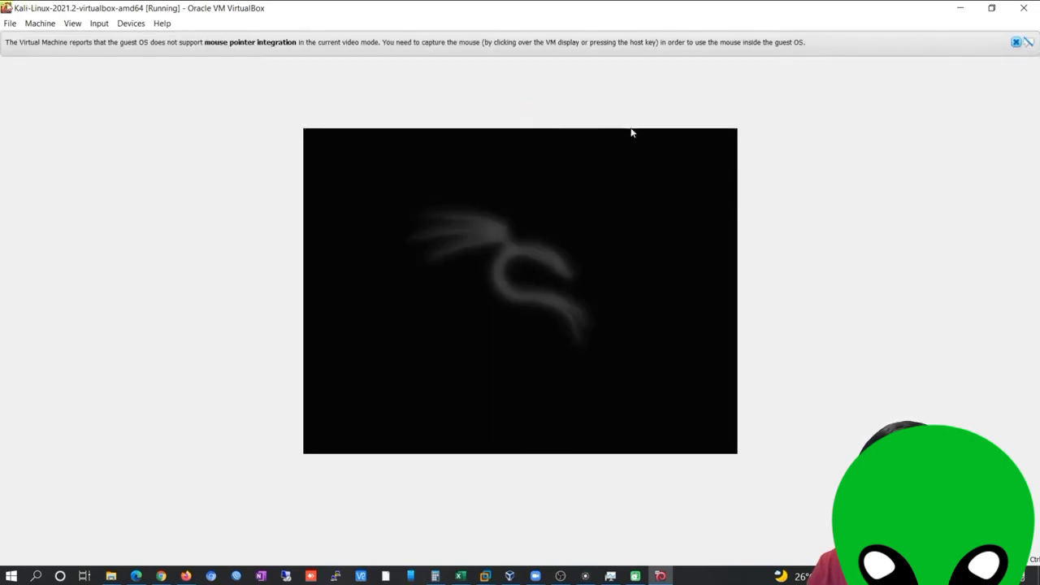
left_click(1015, 42)
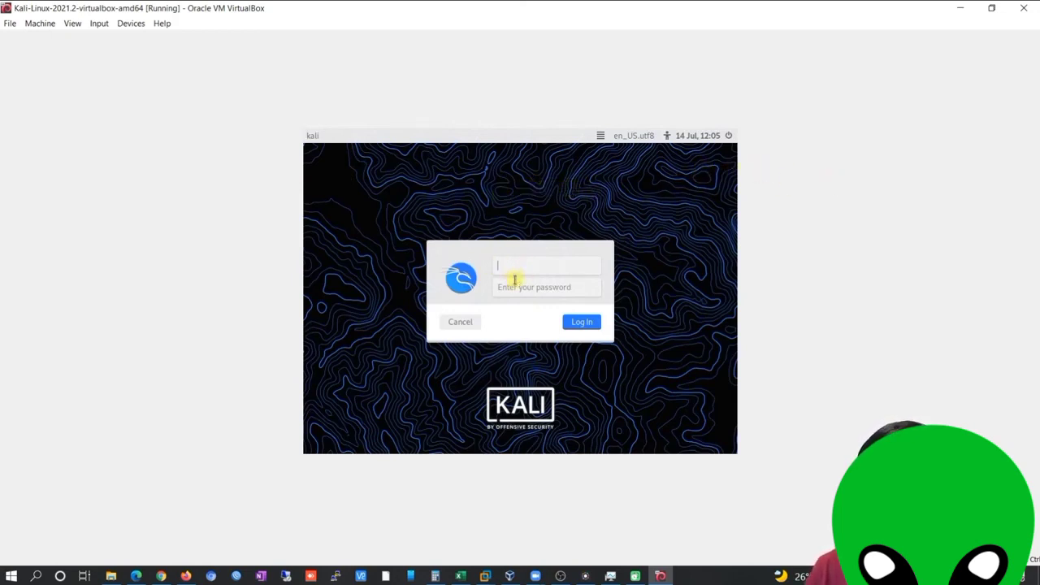
left_click(546, 272)
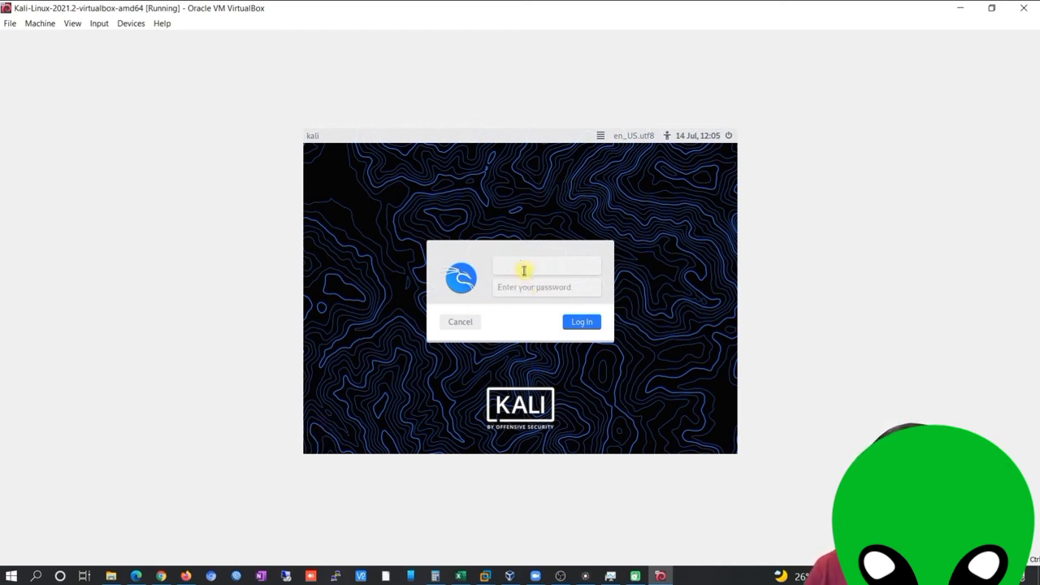
left_click(528, 275)
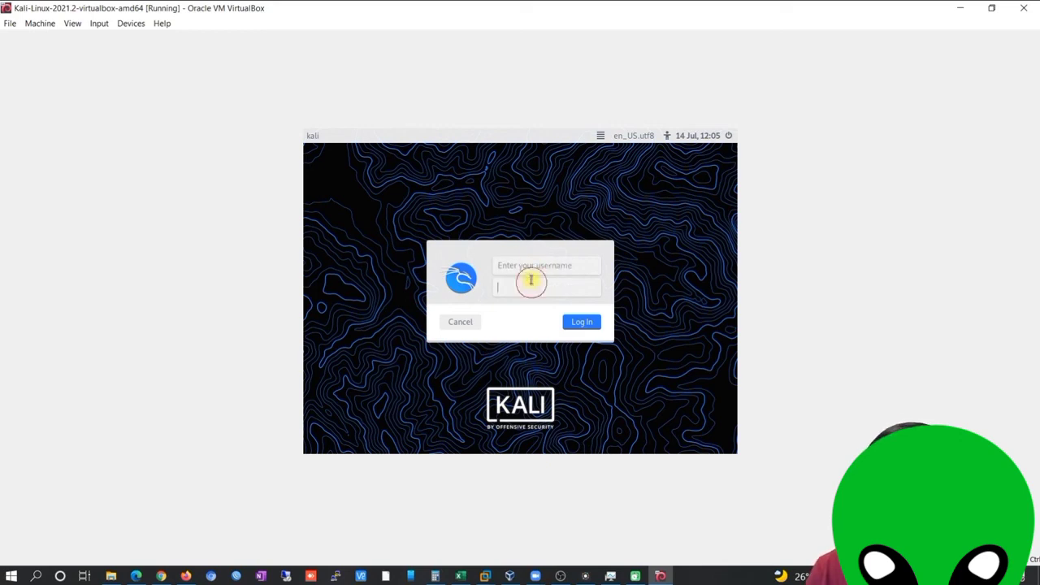
left_click(532, 282)
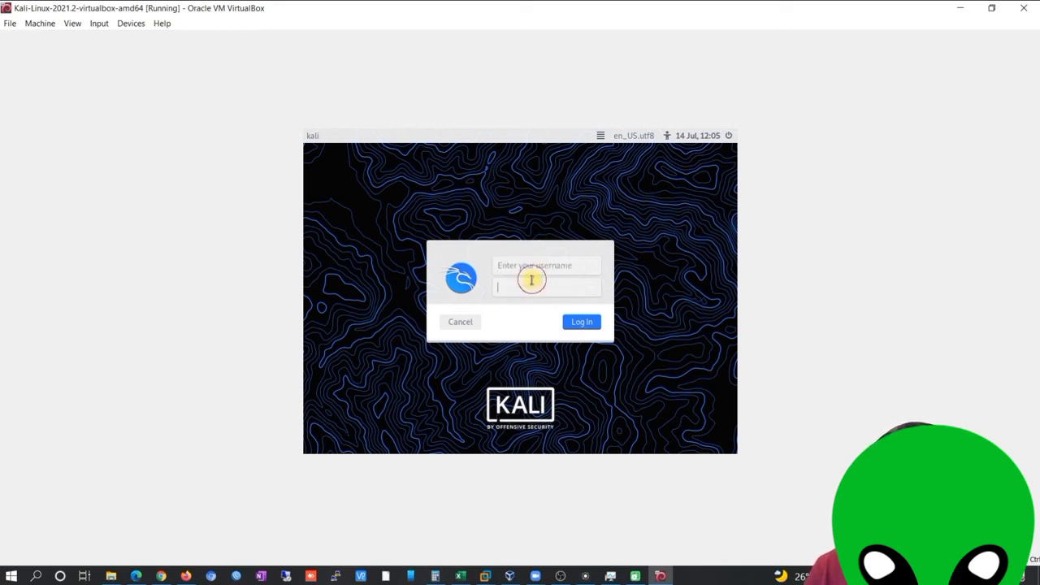
left_click(534, 263)
left_click(531, 283)
left_click(527, 272)
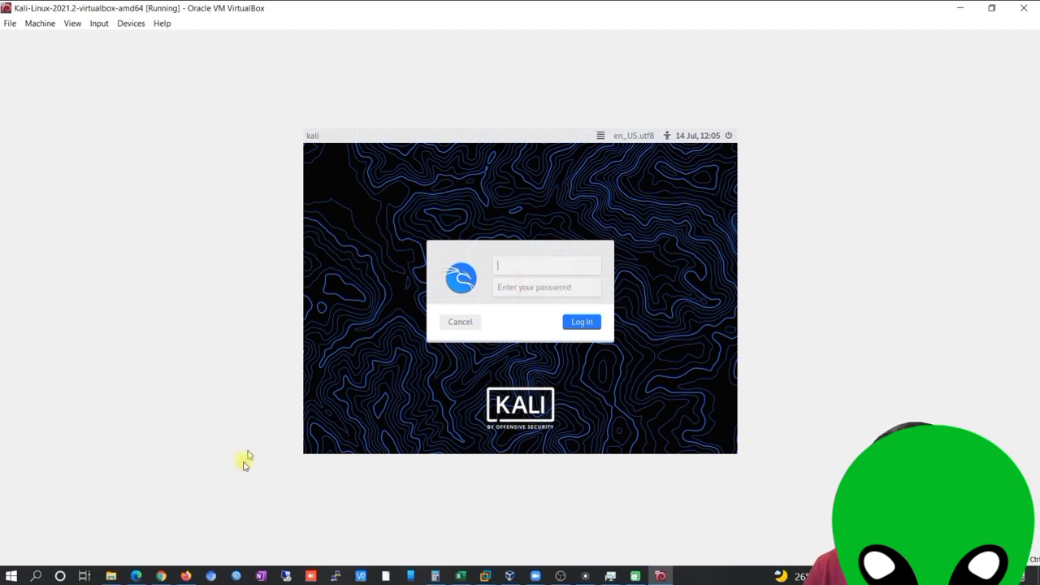
Switch to Firefox and look up the virtual machine images' default login credentials on the Get Kali page.
left_click(186, 575)
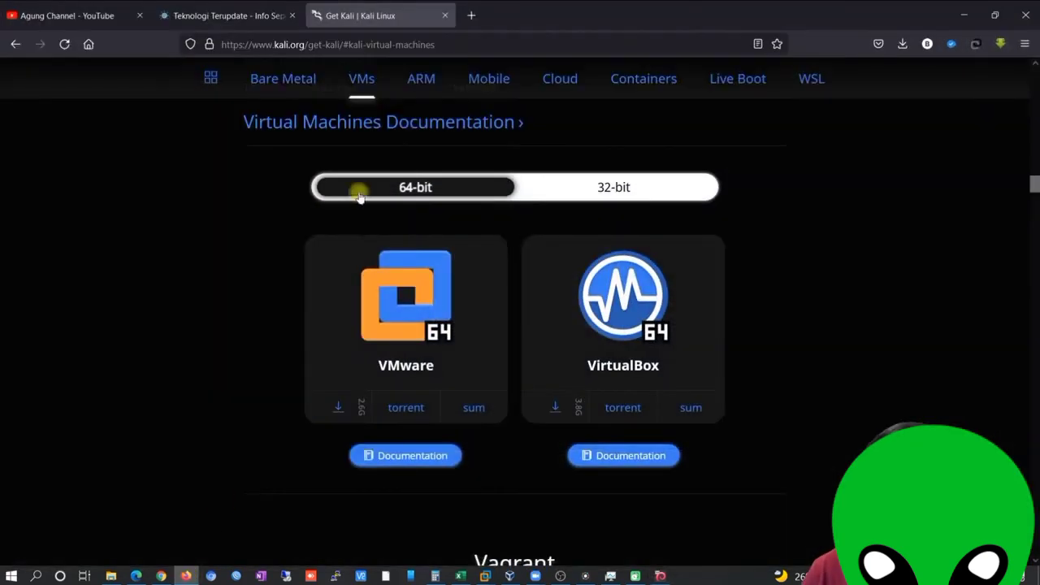
scroll(797, 258, "up", 2)
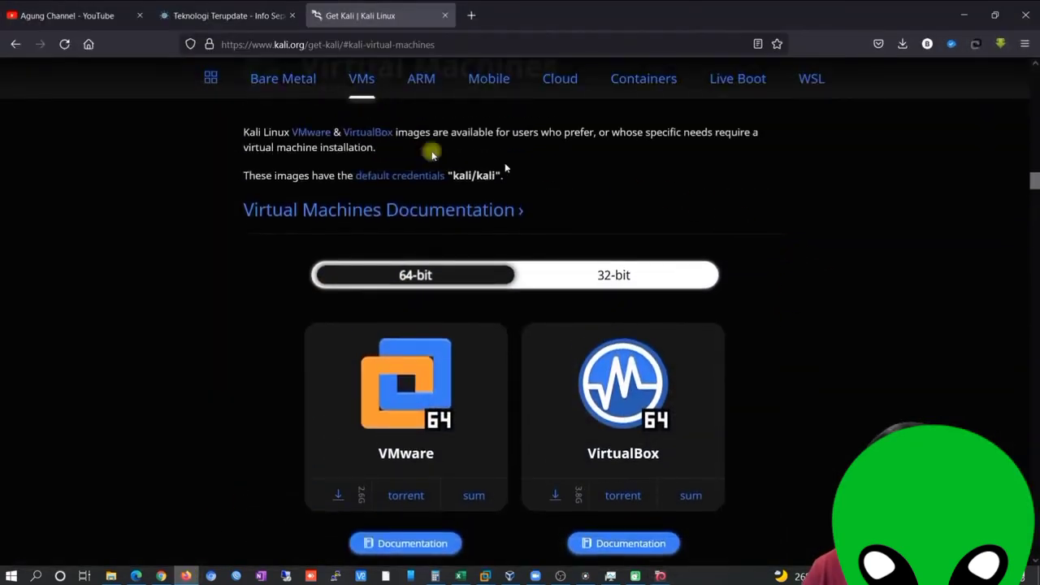
scroll(323, 129, "up", 2)
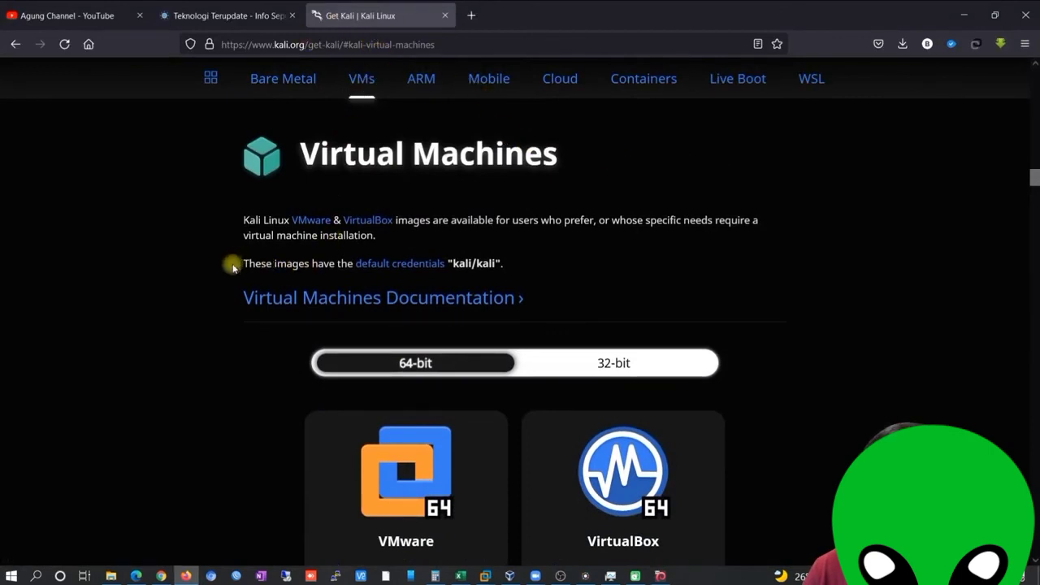
left_click_drag(244, 264, 453, 270)
left_click(461, 264)
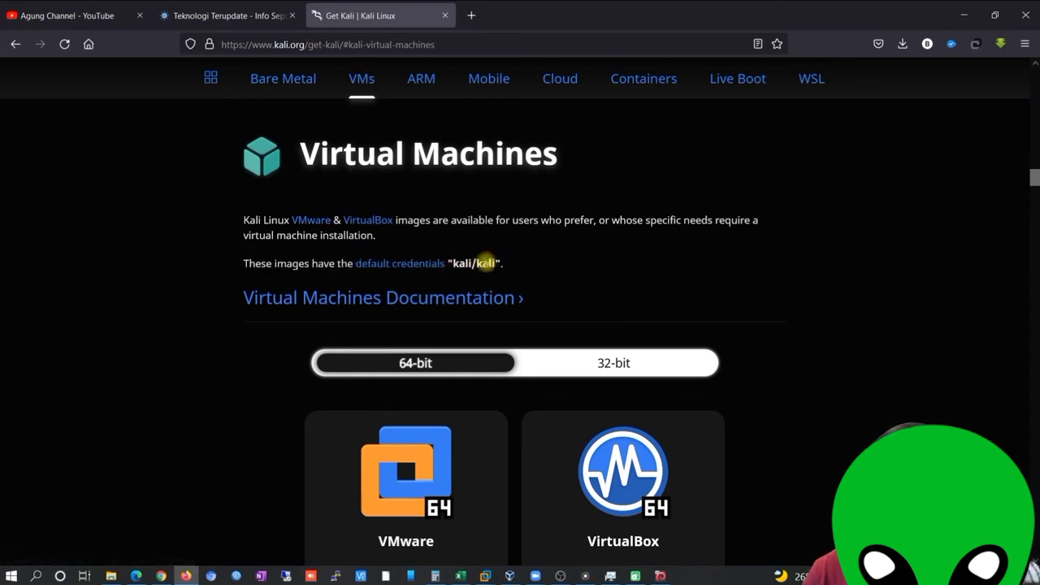
double_click(486, 263)
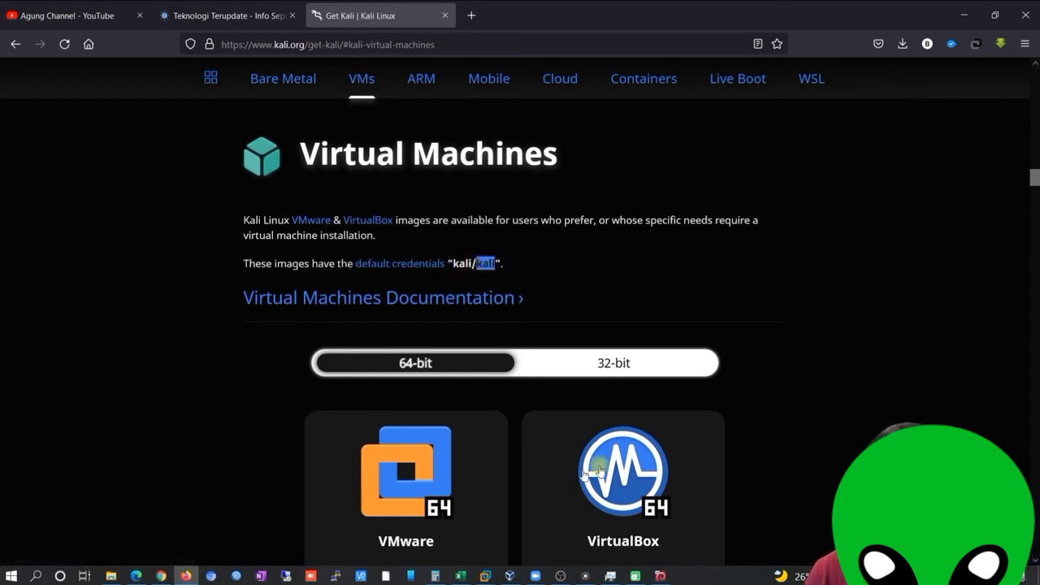
Return to the running Kali-Linux-2021.2-virtualbox-amd64 machine in VirtualBox and log in with the default username and account password.
left_click(509, 576)
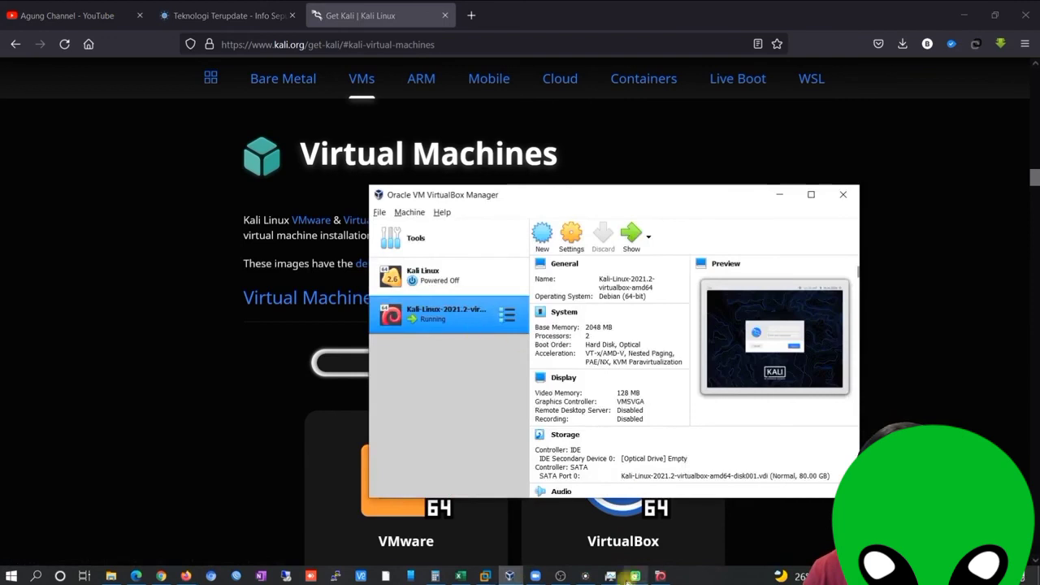
left_click(662, 576)
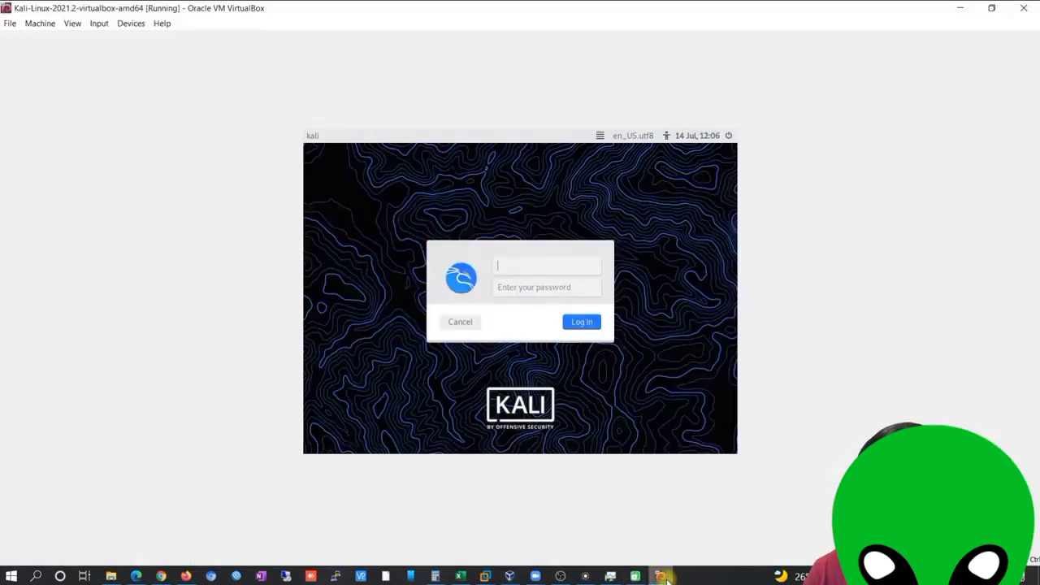
left_click(540, 259)
type("kali")
key("Tab")
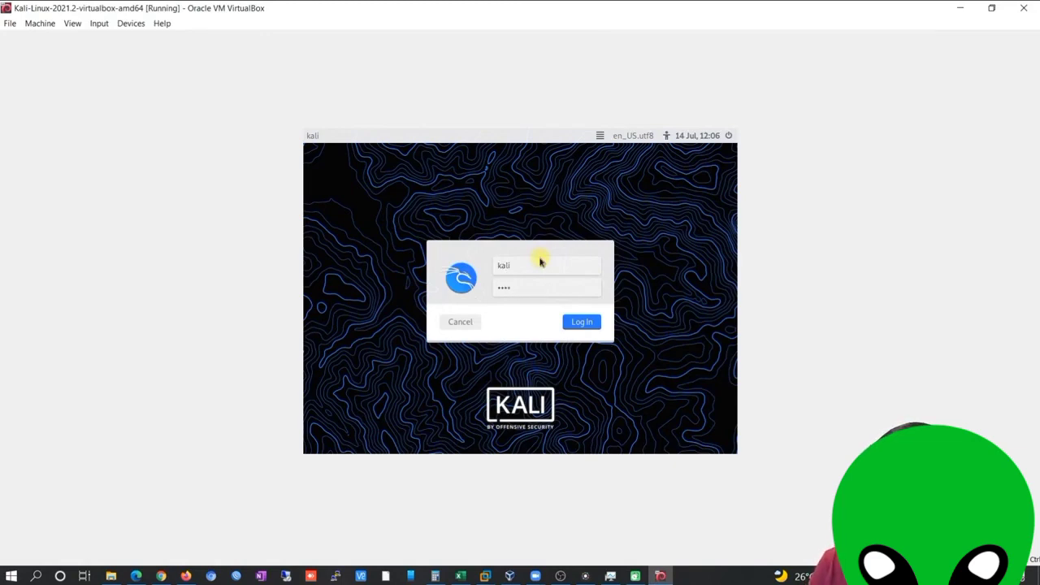
key("Return")
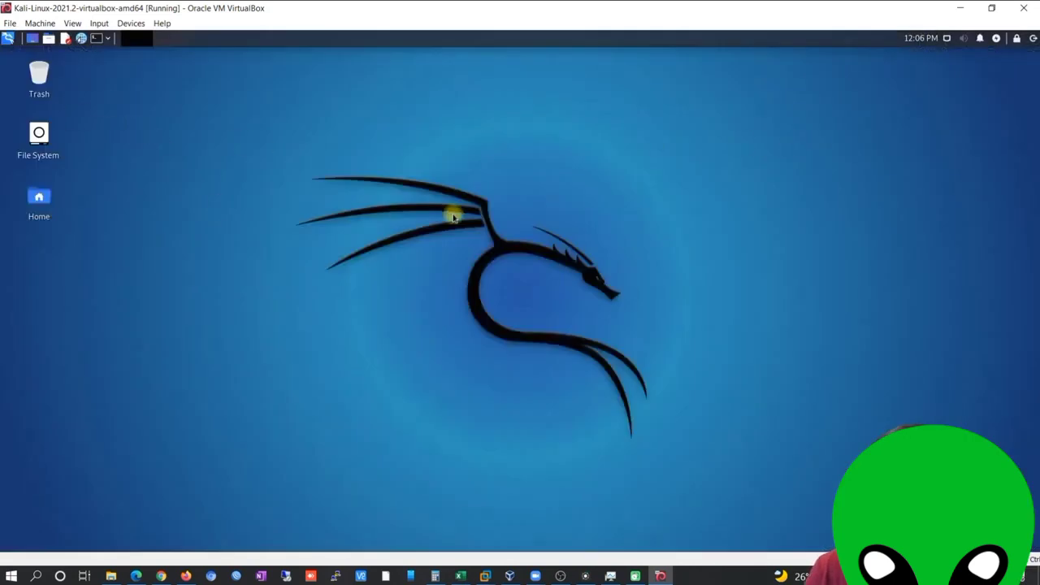
right_click(361, 173)
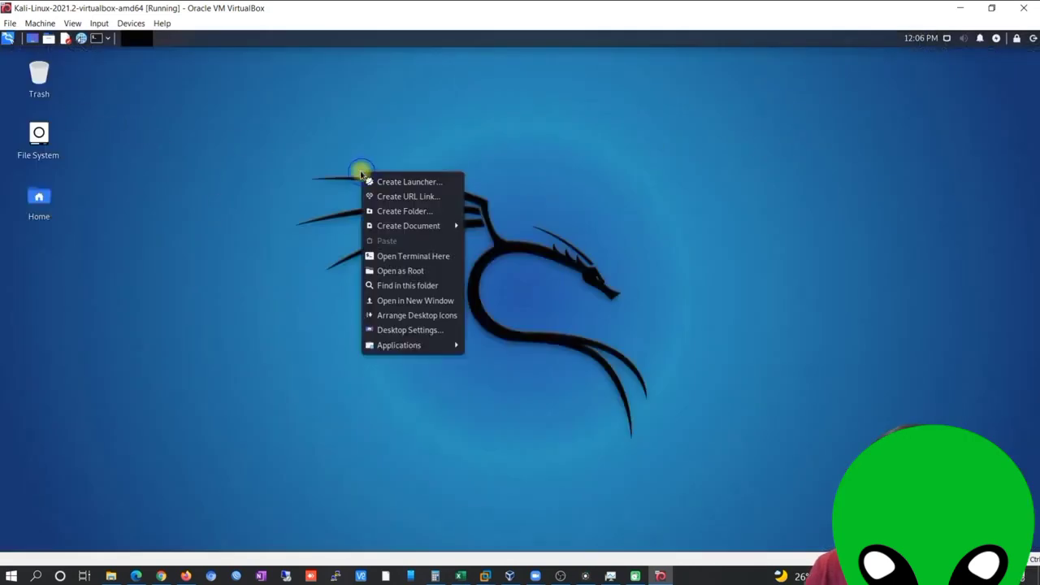
left_click(255, 144)
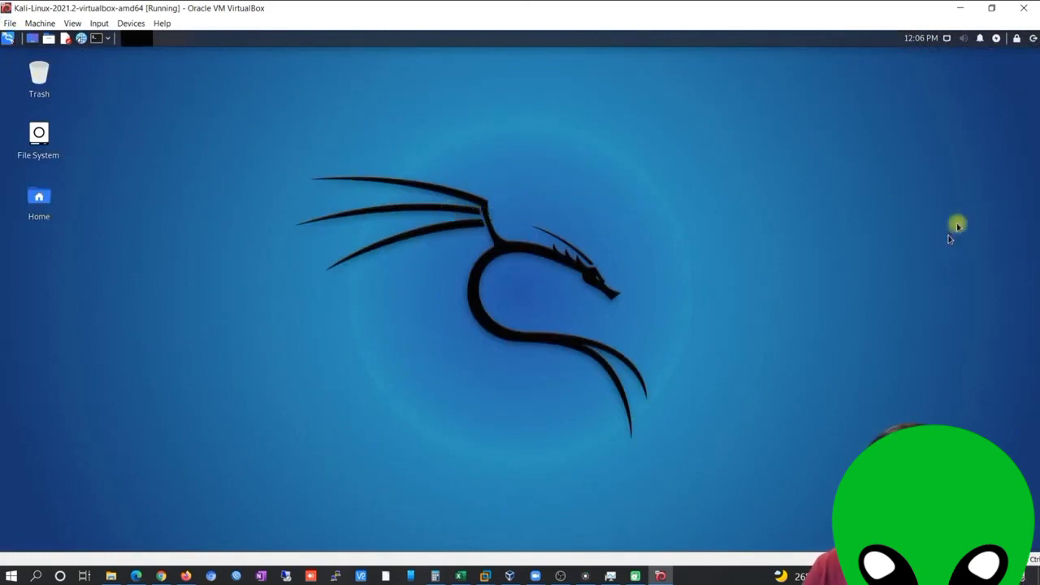
right_click(506, 235)
right_click(529, 174)
left_click(519, 156)
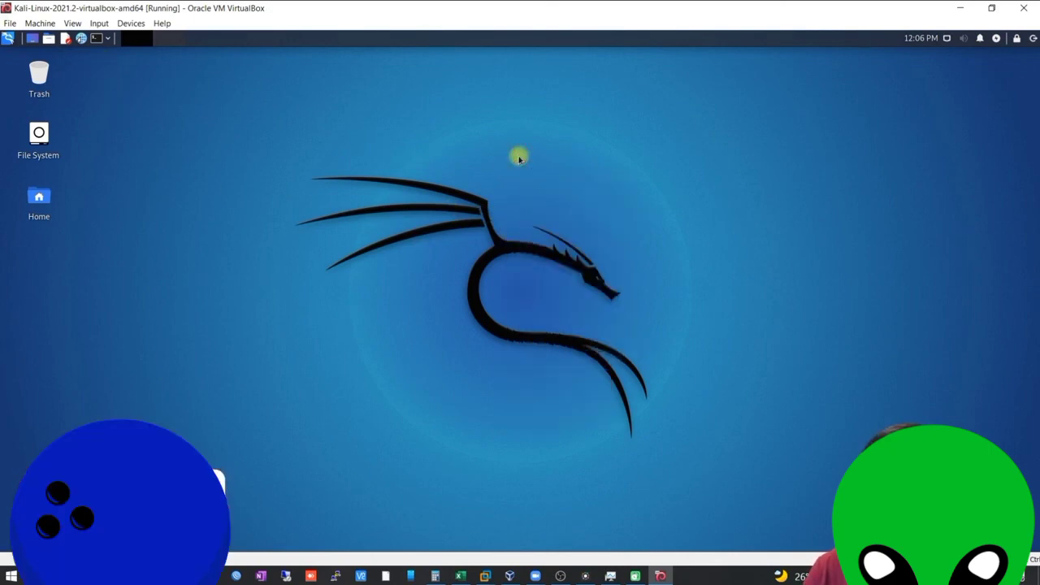